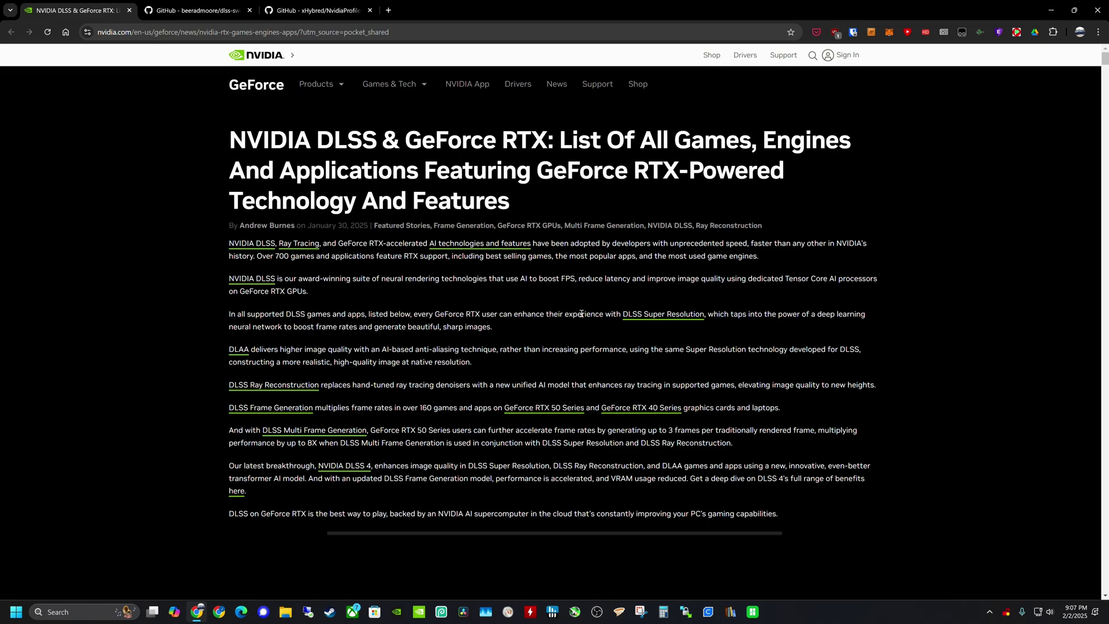
# - Scroll past the DLSS override list to the 'Which Games, Engines and Applications Support RTX Technologies?' table
pyautogui.scroll(-6, 581, 314)
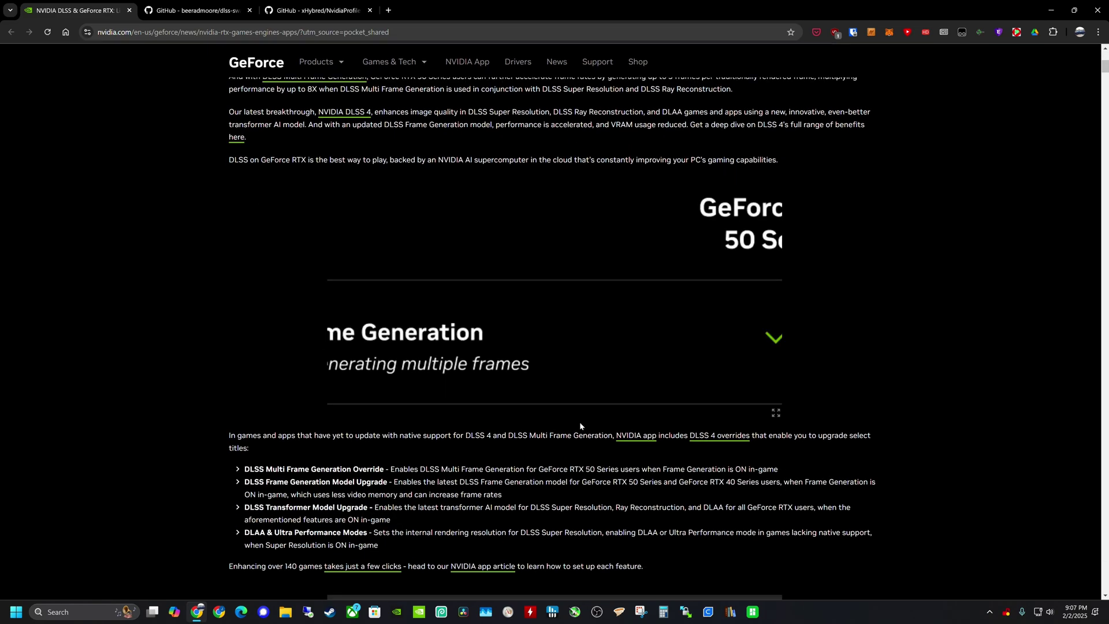
pyautogui.scroll(-10, 580, 423)
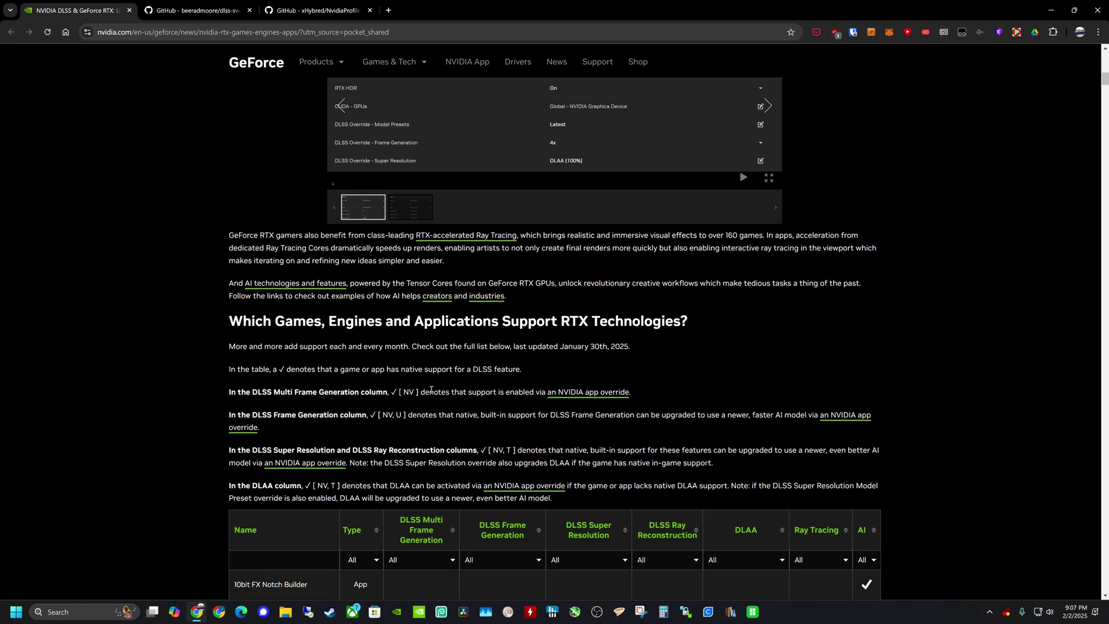
pyautogui.scroll(-5, 430, 390)
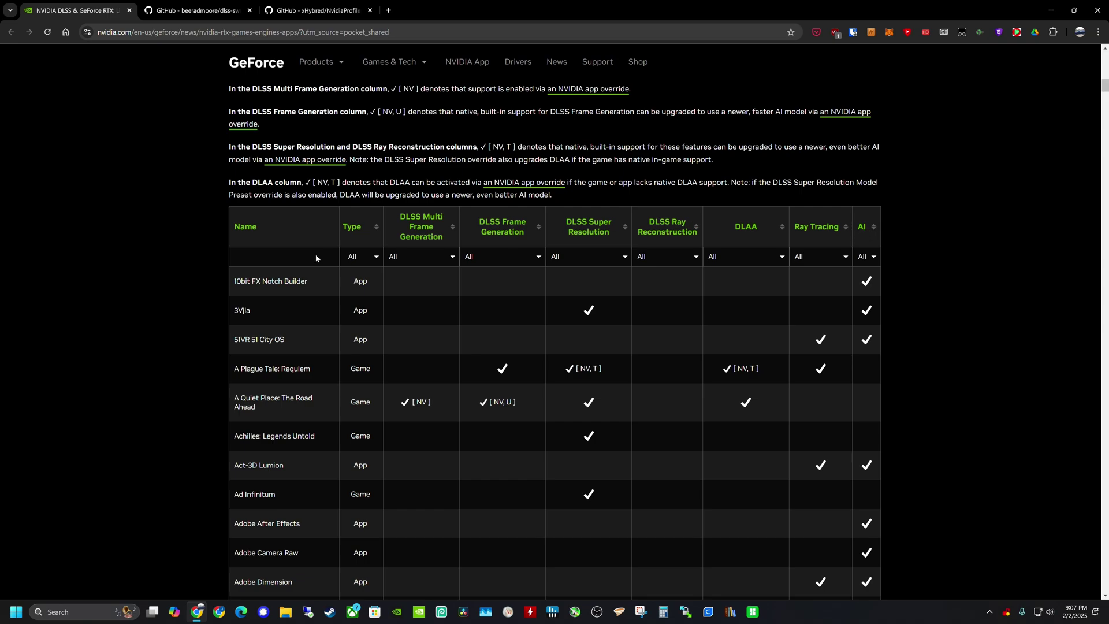
pyautogui.scroll(3, 178, 321)
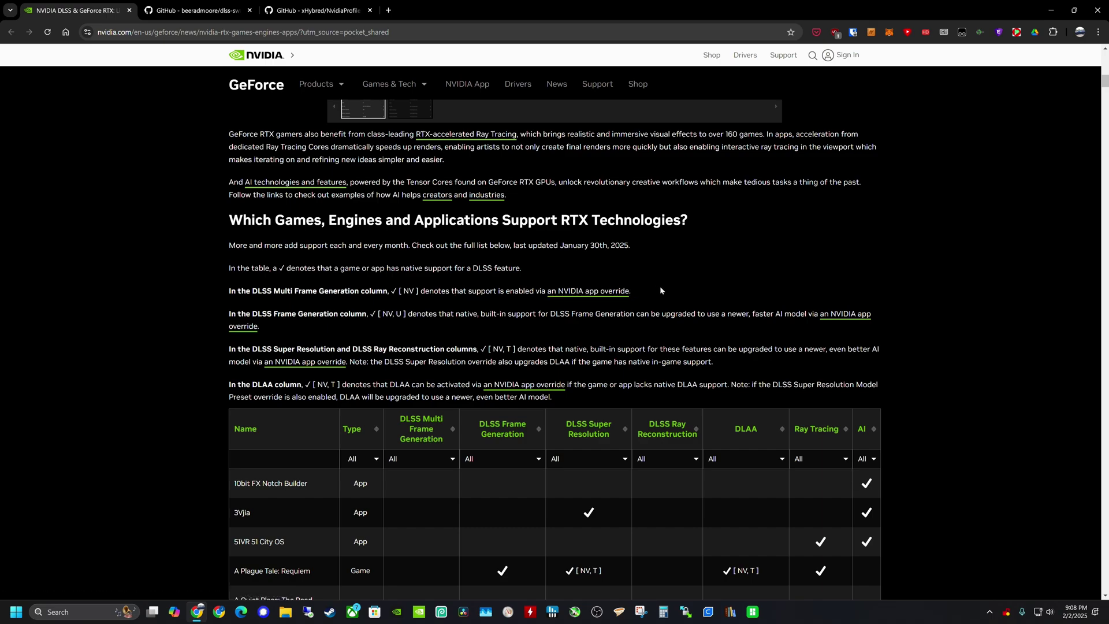
# - Scroll down the RTX support table toward the Red Dead Redemption 2 row
pyautogui.scroll(-15, 161, 408)
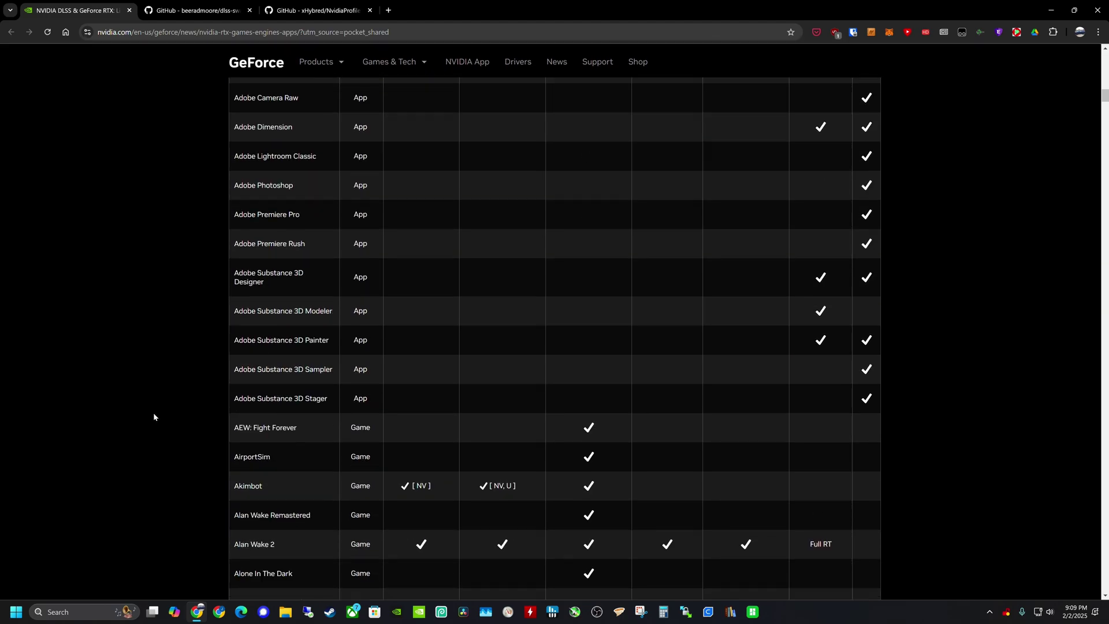
pyautogui.scroll(-20, 155, 417)
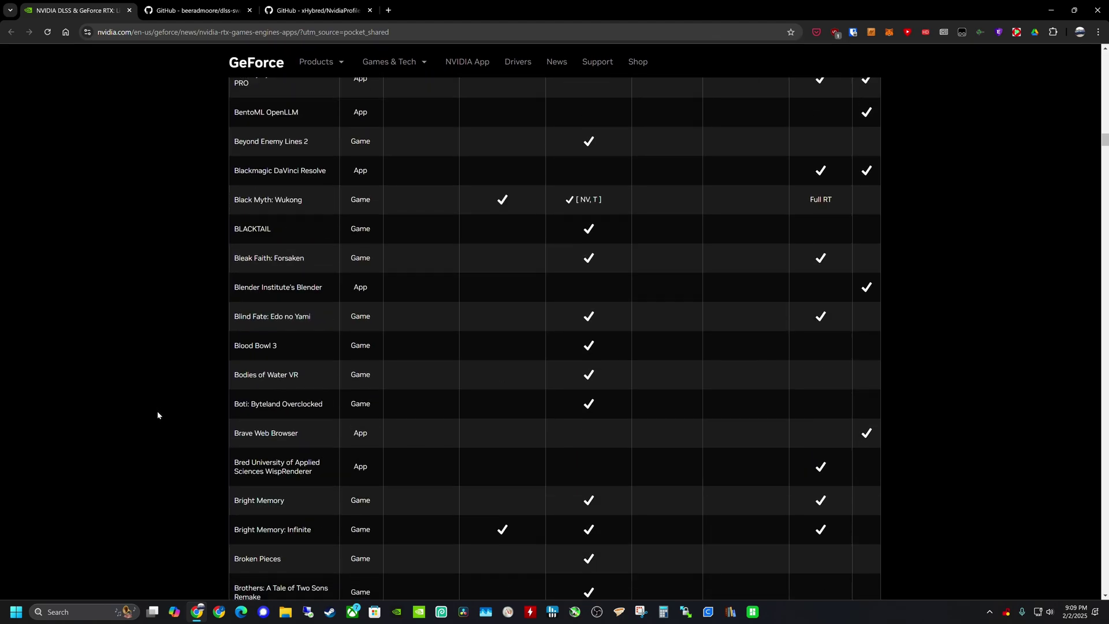
pyautogui.scroll(-20, 158, 414)
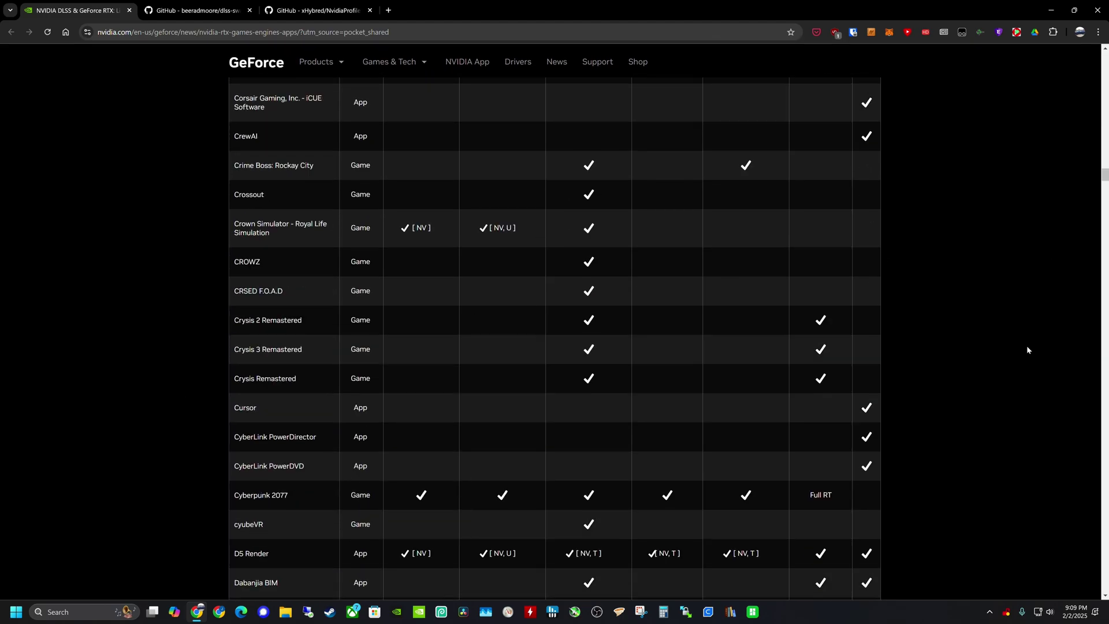
pyautogui.scroll(-4, 1005, 364)
pyautogui.scroll(-6, 992, 381)
pyautogui.scroll(12, 980, 383)
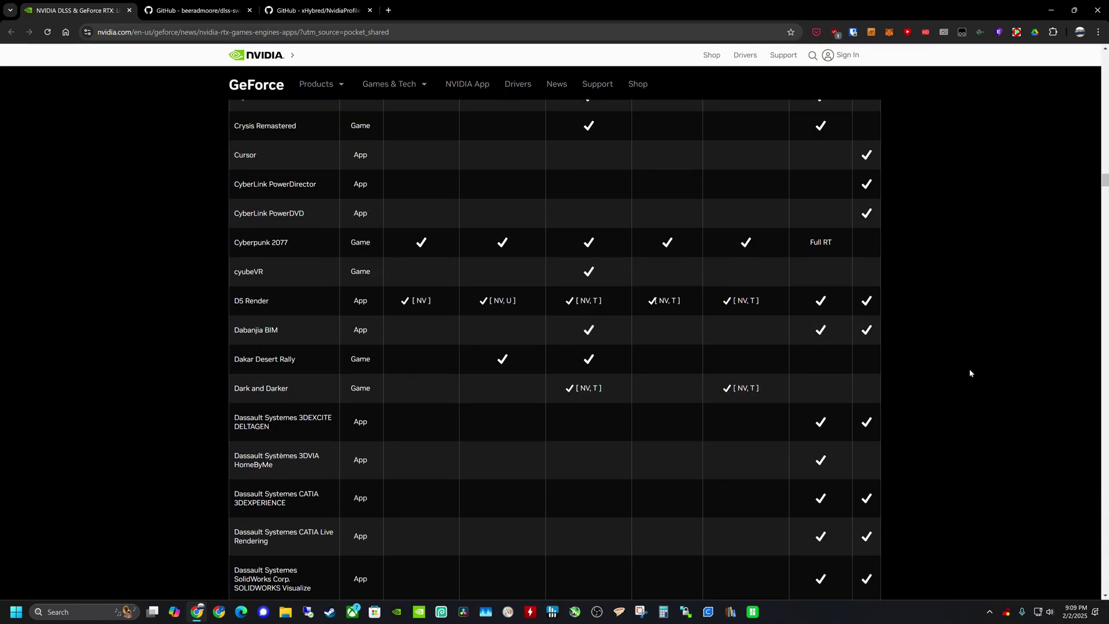
pyautogui.scroll(5, 952, 374)
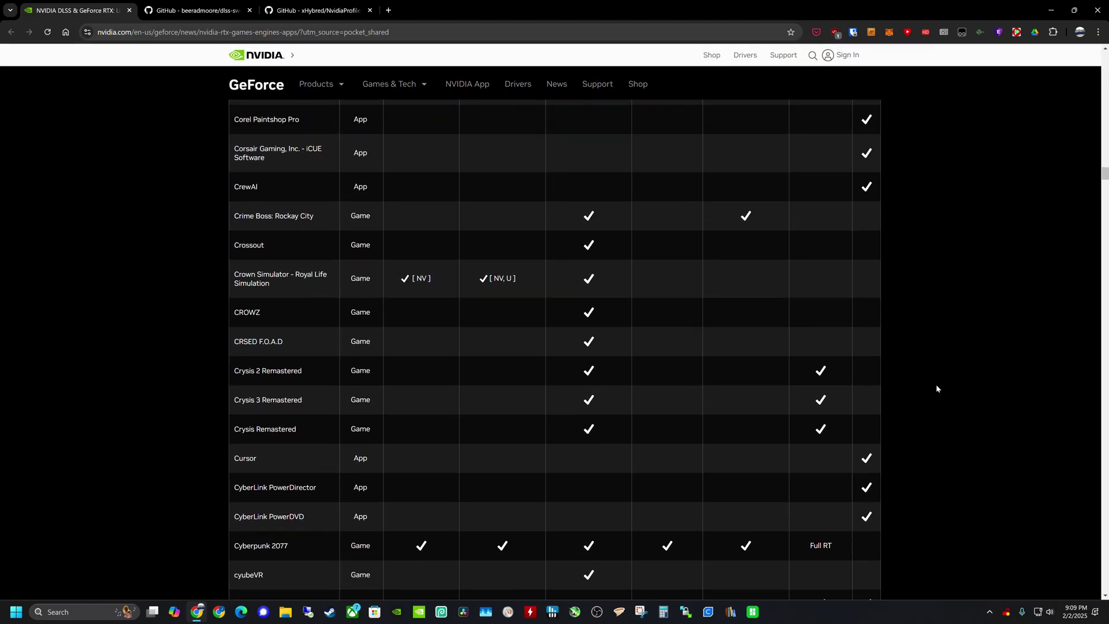
pyautogui.scroll(-3, 154, 356)
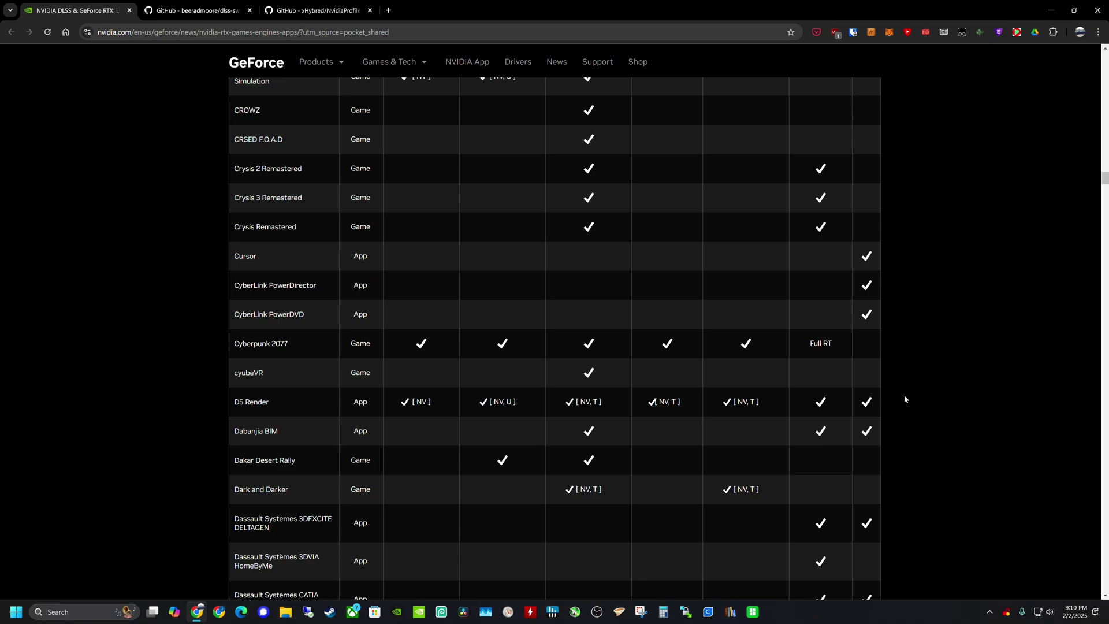
pyautogui.scroll(-8, 900, 412)
pyautogui.scroll(-14, 899, 411)
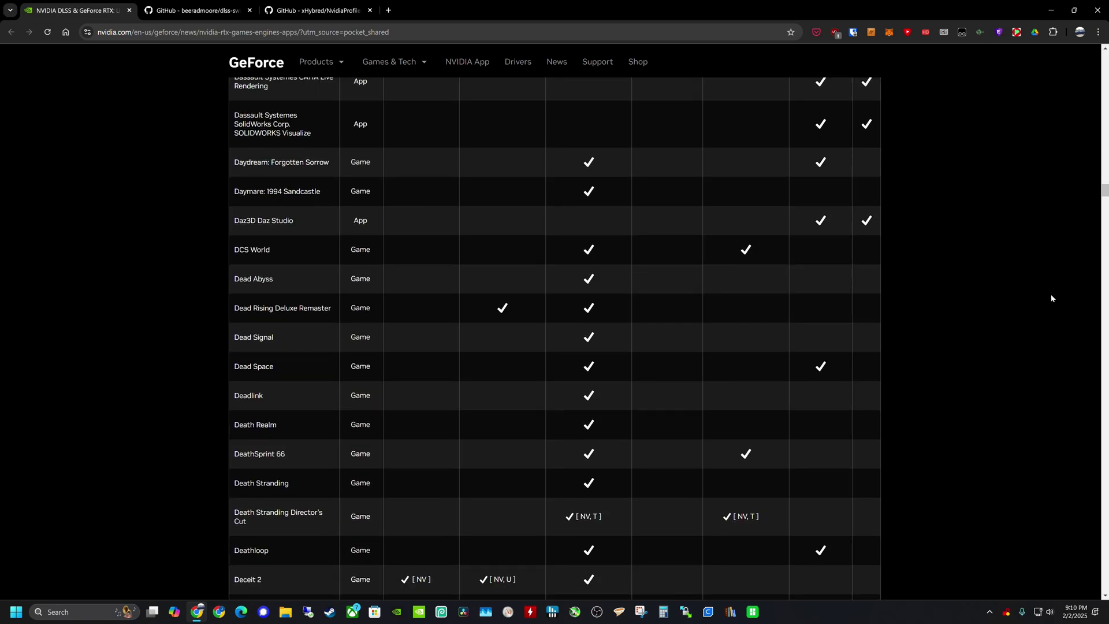
# - Drag the scrollbar to Red Dead Redemption 2's row, then back up to the table header
pyautogui.moveTo(1097, 211); pyautogui.dragTo(1098, 429)
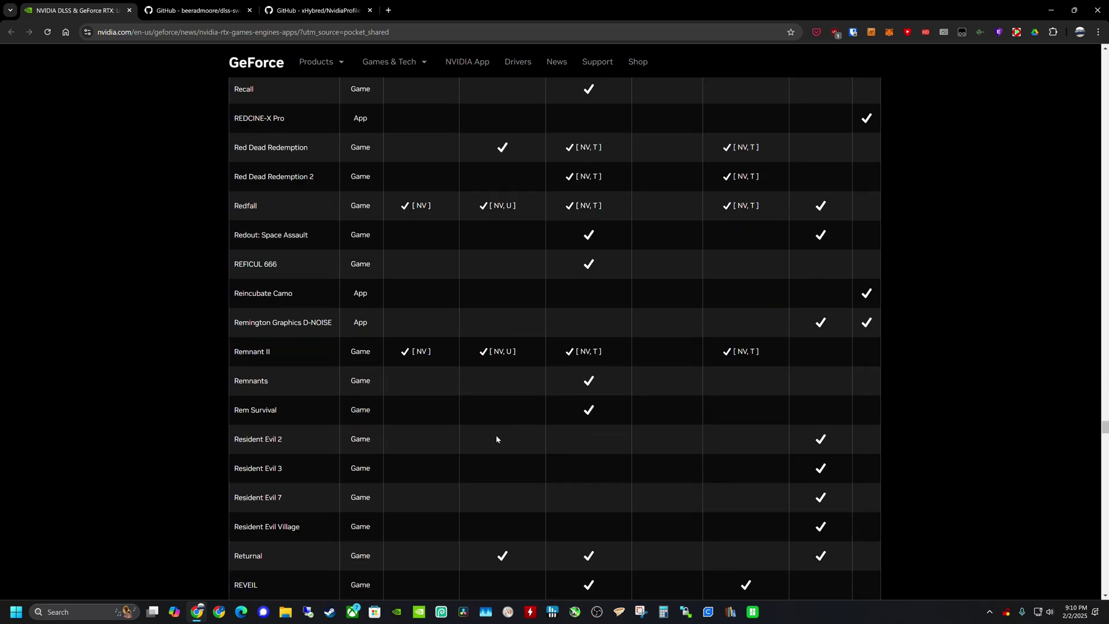
pyautogui.scroll(3, 256, 397)
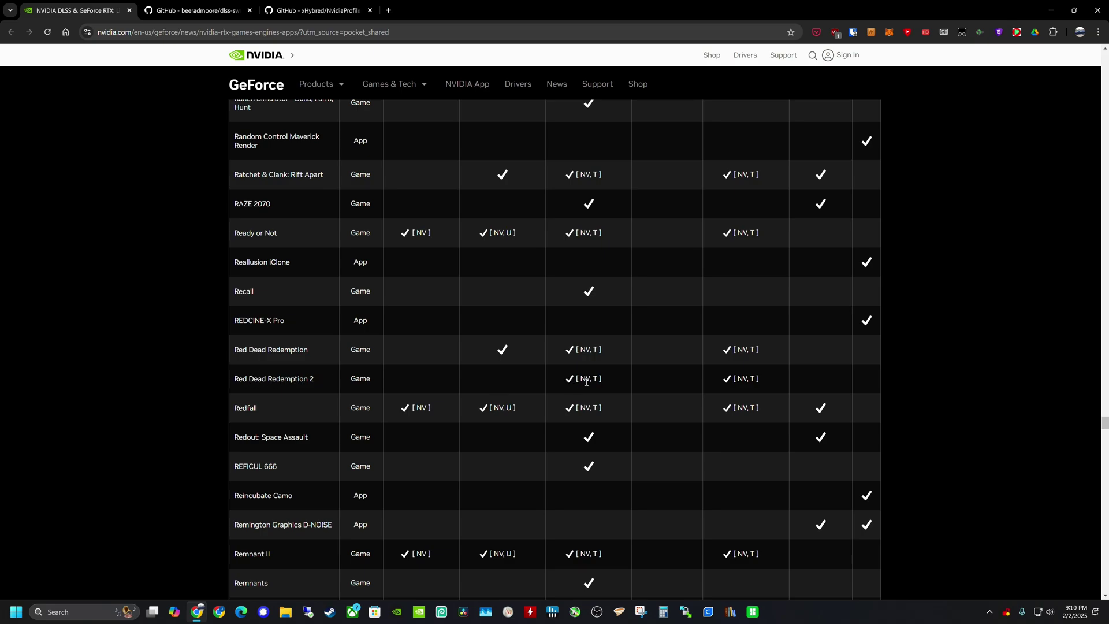
pyautogui.moveTo(1104, 423); pyautogui.dragTo(1092, 84)
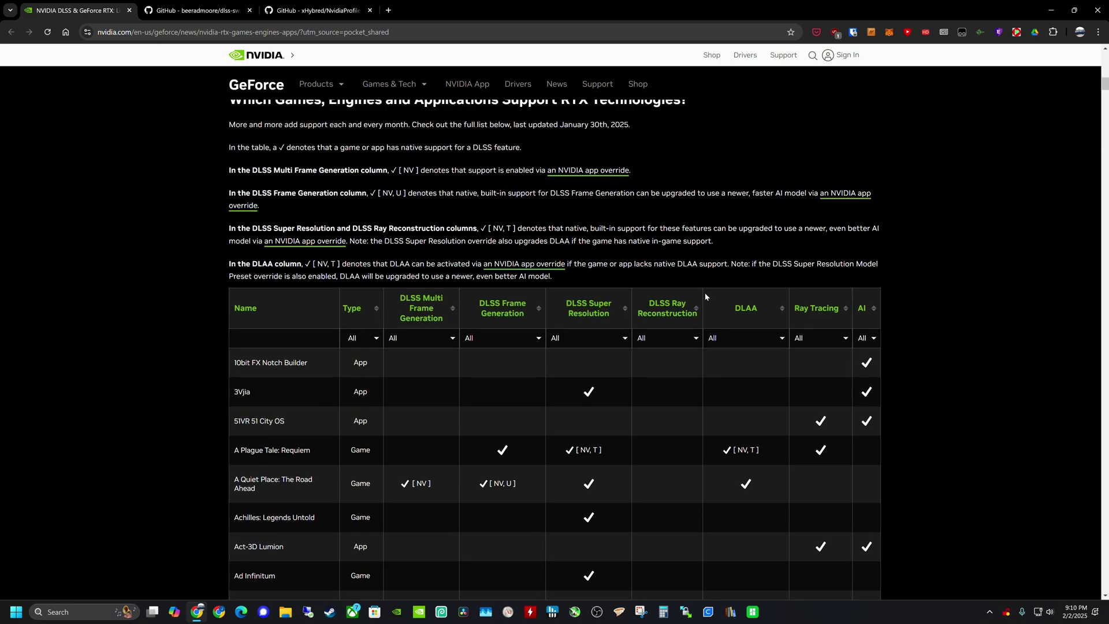
# - Switch to the NVIDIA App, check the installed driver version, then open the Graphics program settings
pyautogui.hotkey('alt', 'Tab')
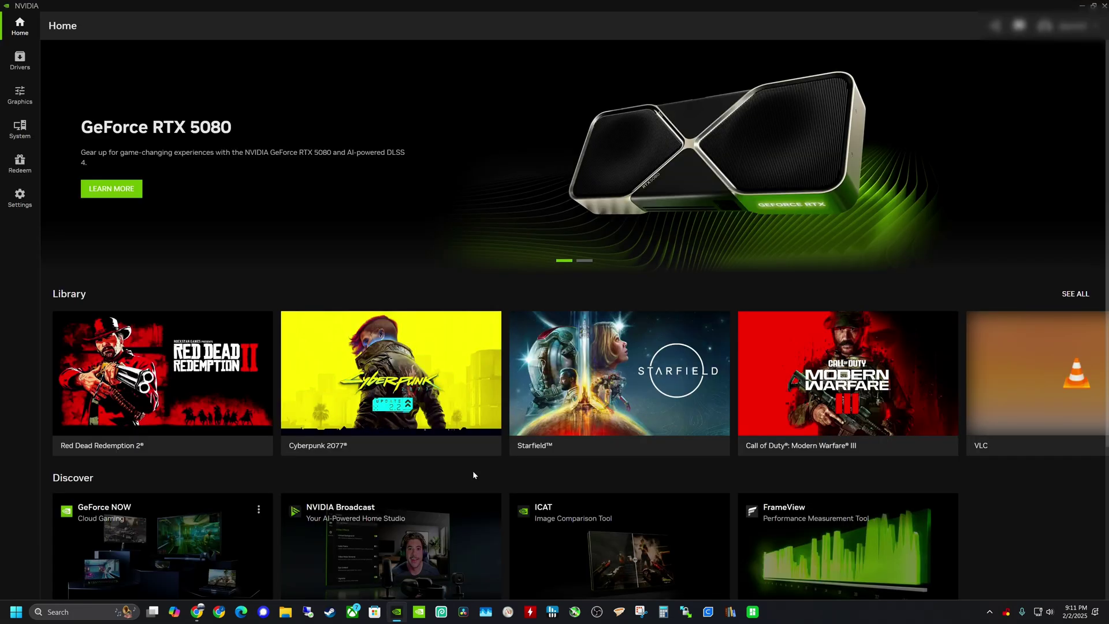
pyautogui.click(22, 63)
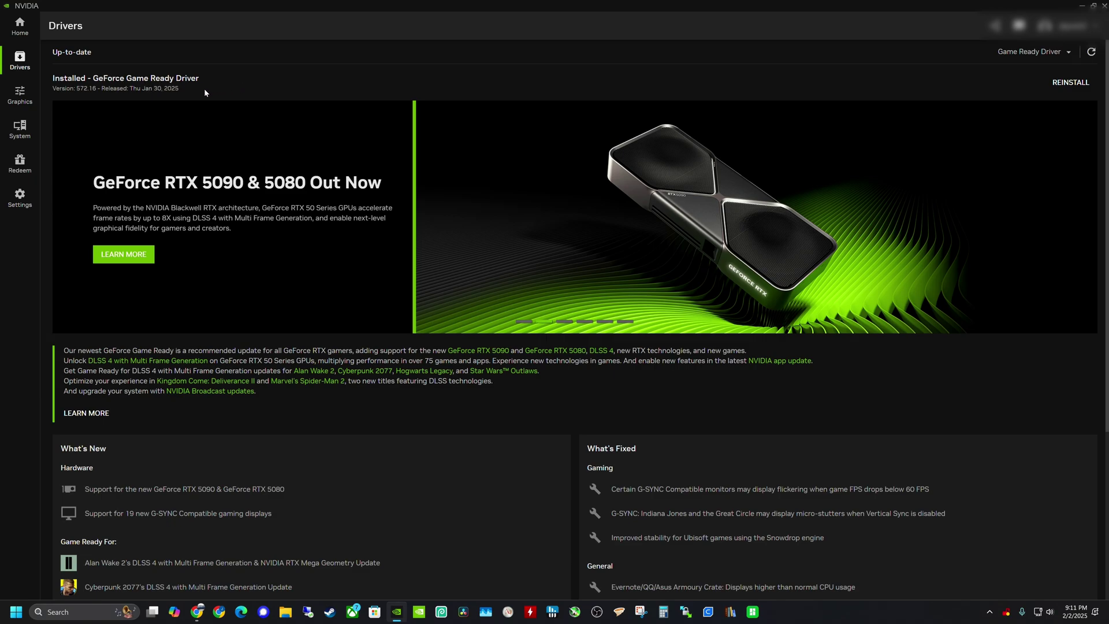
pyautogui.click(24, 100)
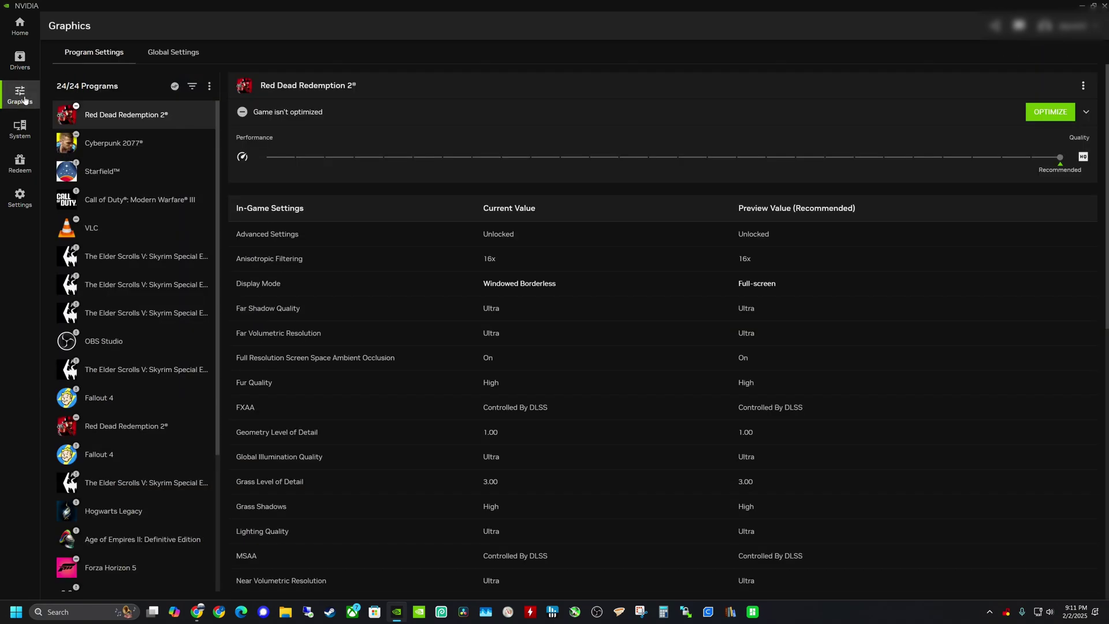
# - Refresh the program list and view the second Red Dead Redemption 2 entry's Driver Settings
pyautogui.click(145, 150)
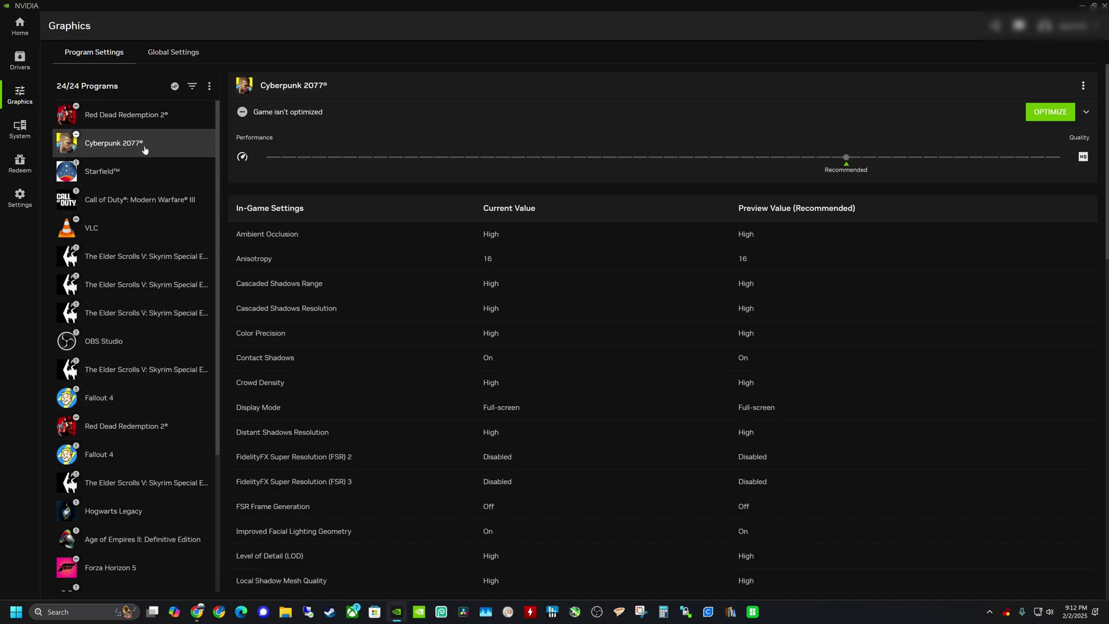
pyautogui.click(209, 87)
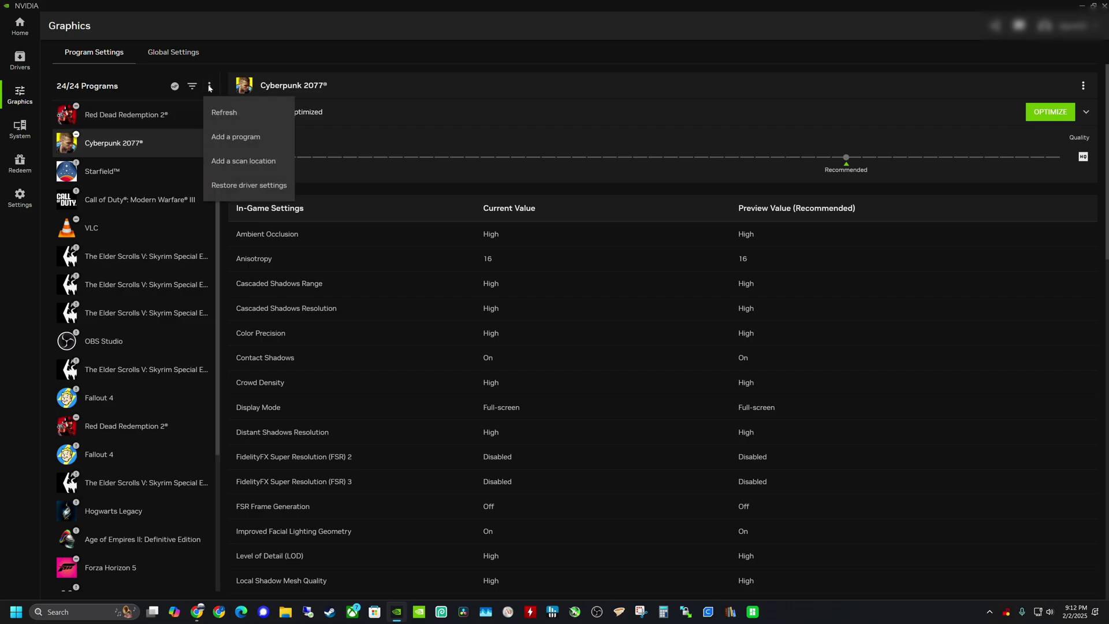
pyautogui.click(228, 119)
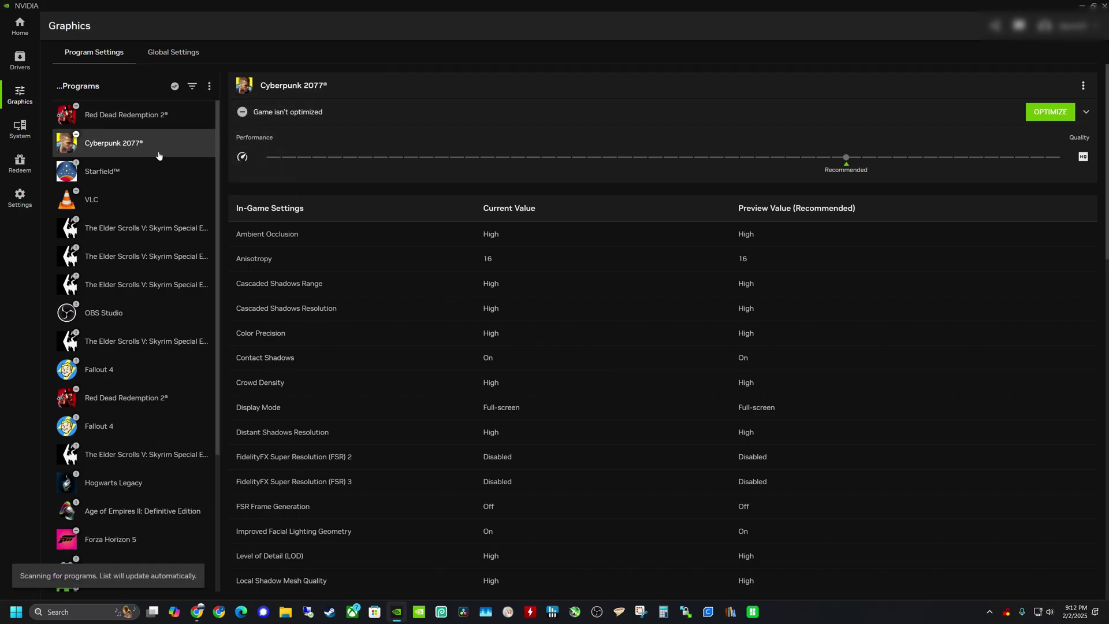
pyautogui.click(132, 398)
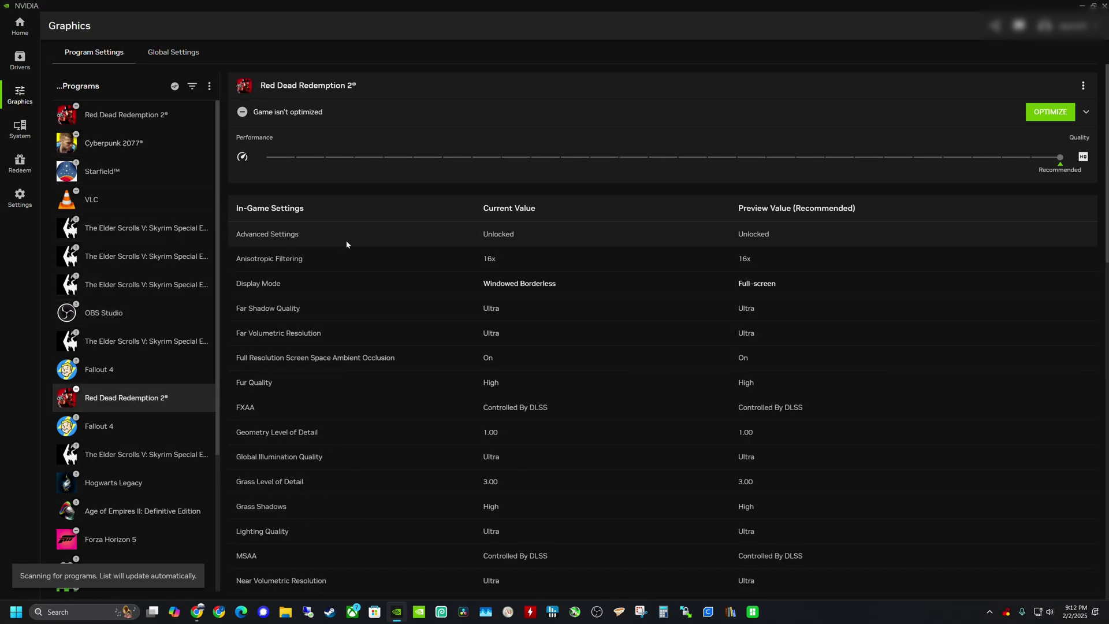
pyautogui.scroll(-15, 436, 353)
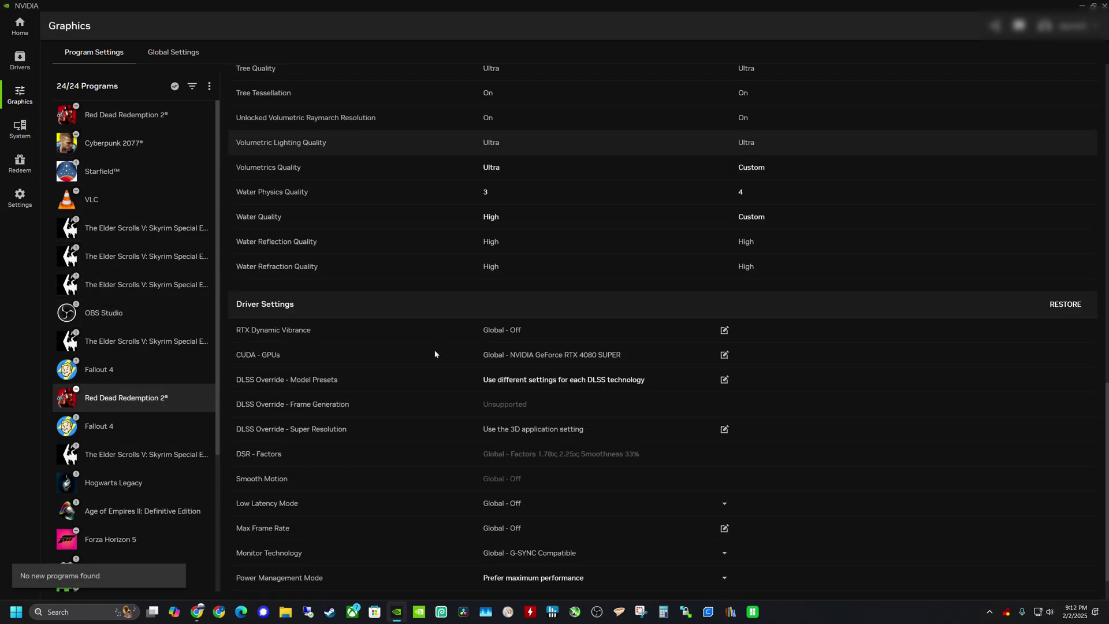
pyautogui.scroll(-1, 434, 353)
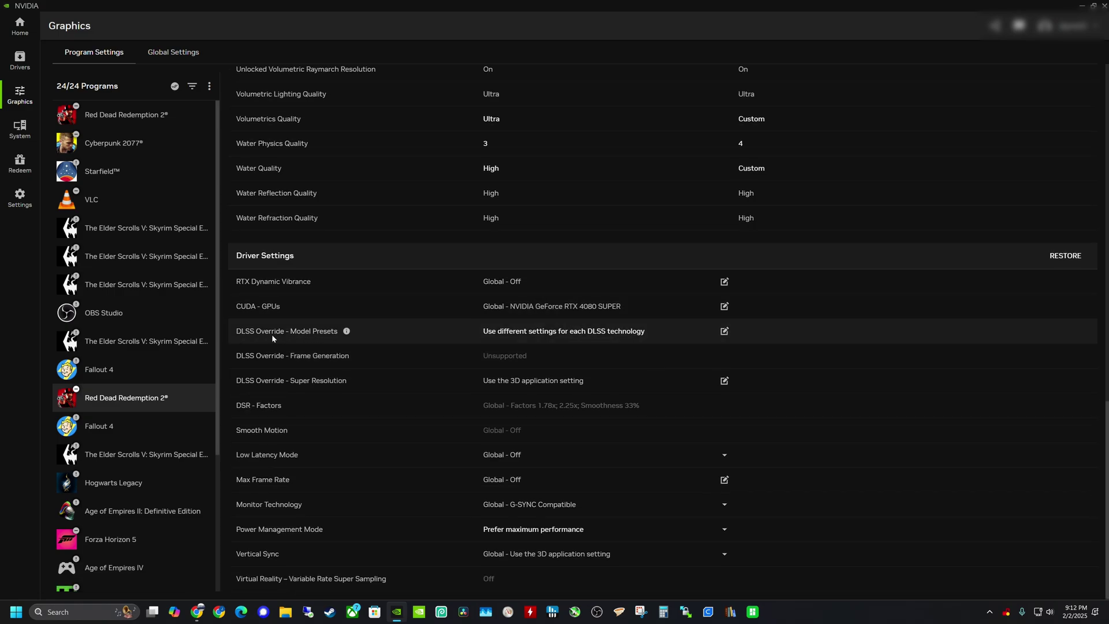
# - In DLSS Model Presets, try a shared preset, then return to per-technology presets with Super Resolution at default
pyautogui.click(528, 330)
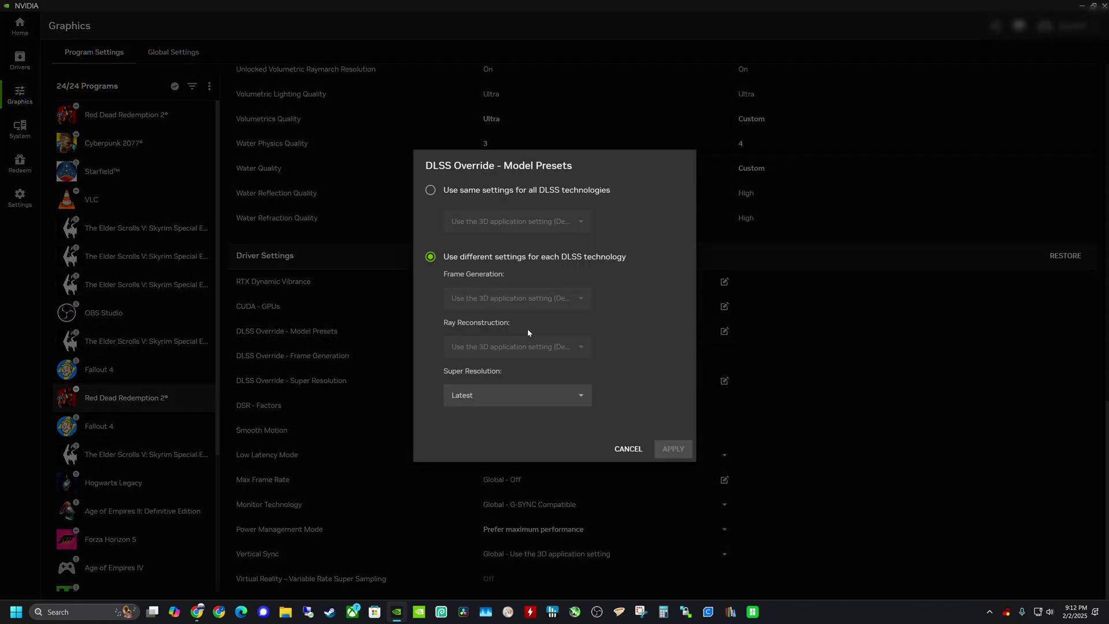
pyautogui.click(430, 190)
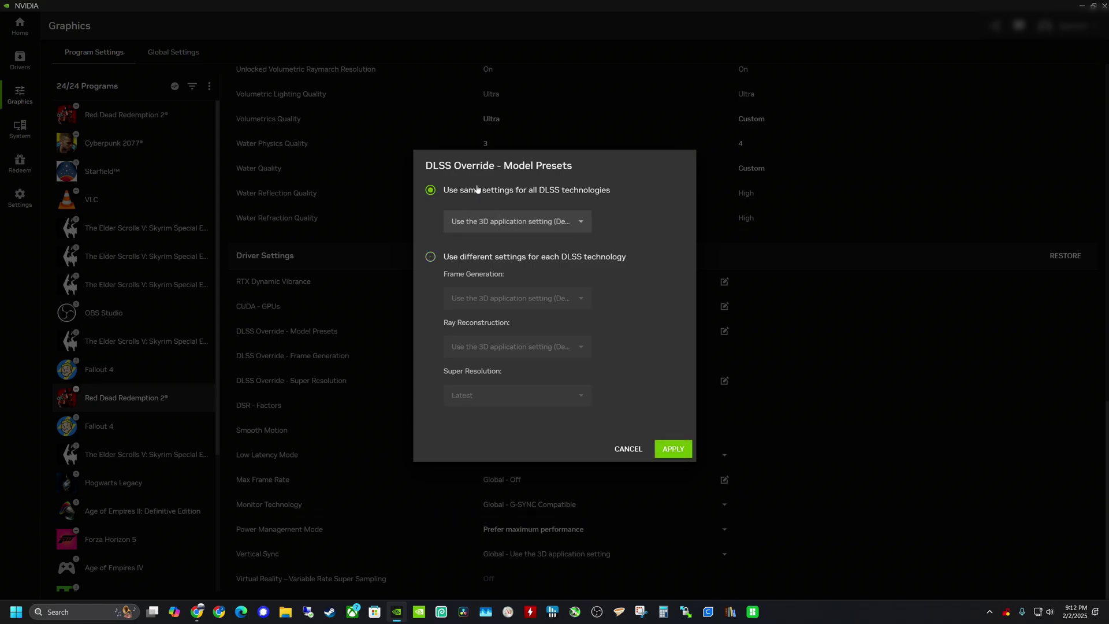
pyautogui.click(537, 222)
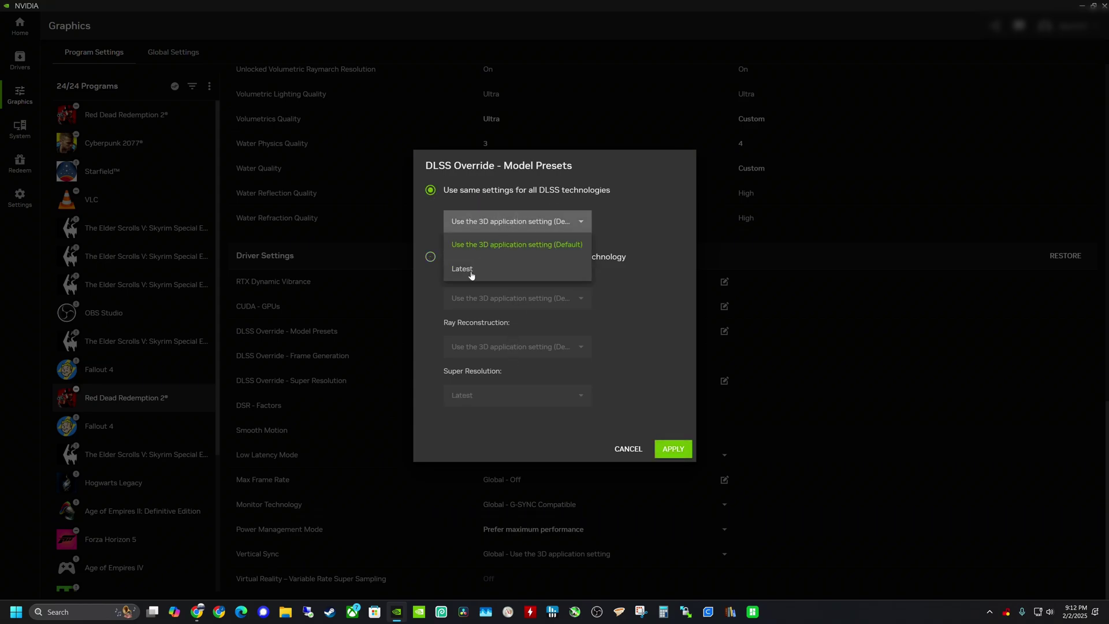
pyautogui.click(430, 256)
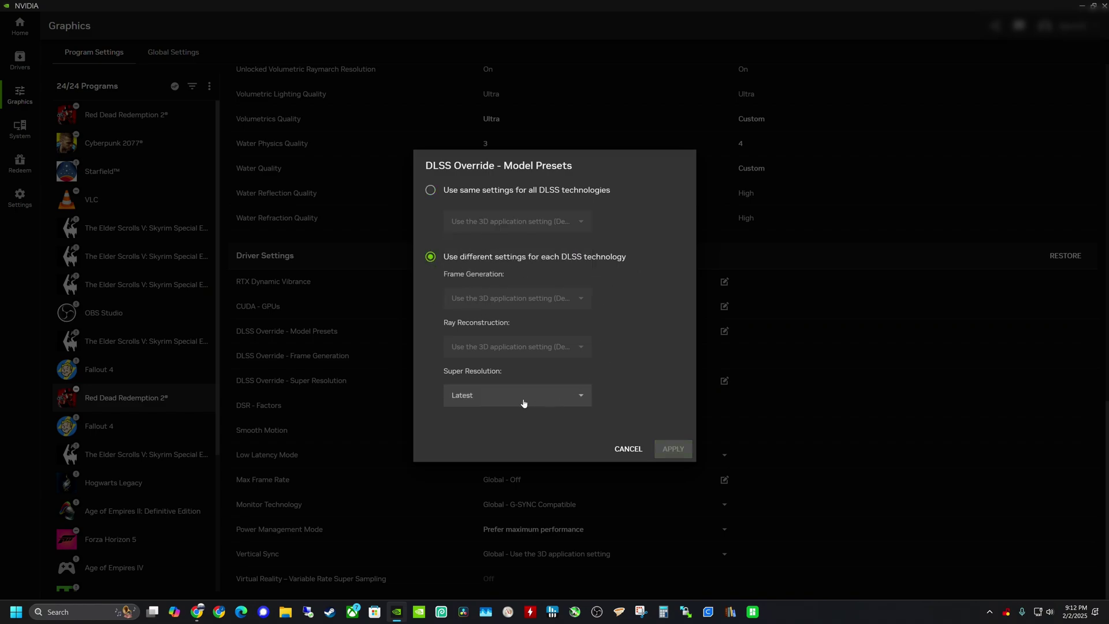
pyautogui.click(477, 398)
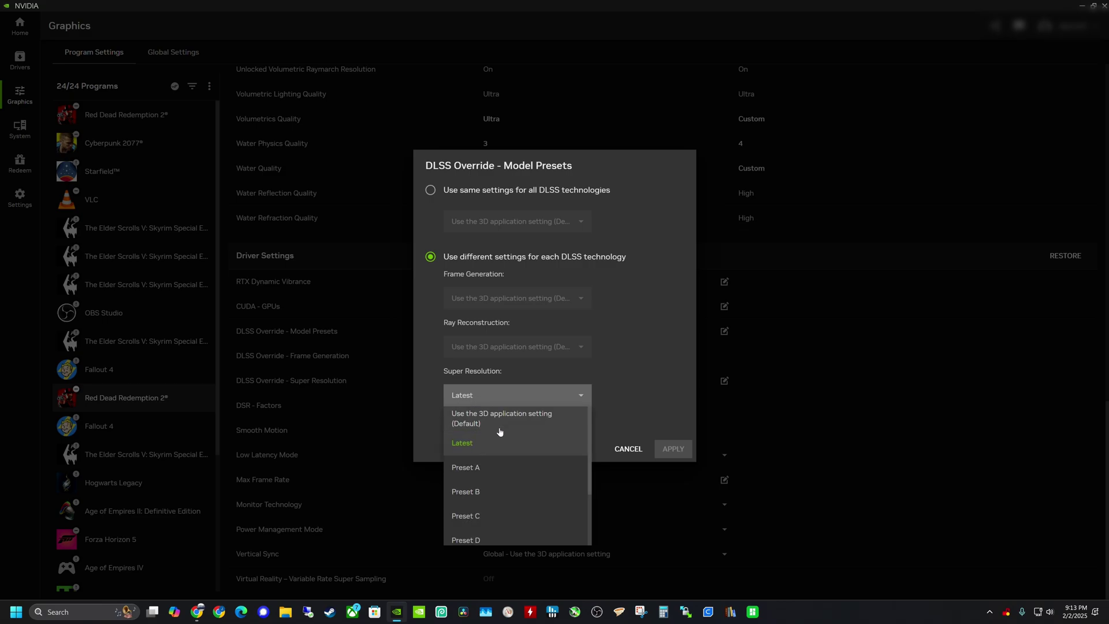
pyautogui.click(499, 420)
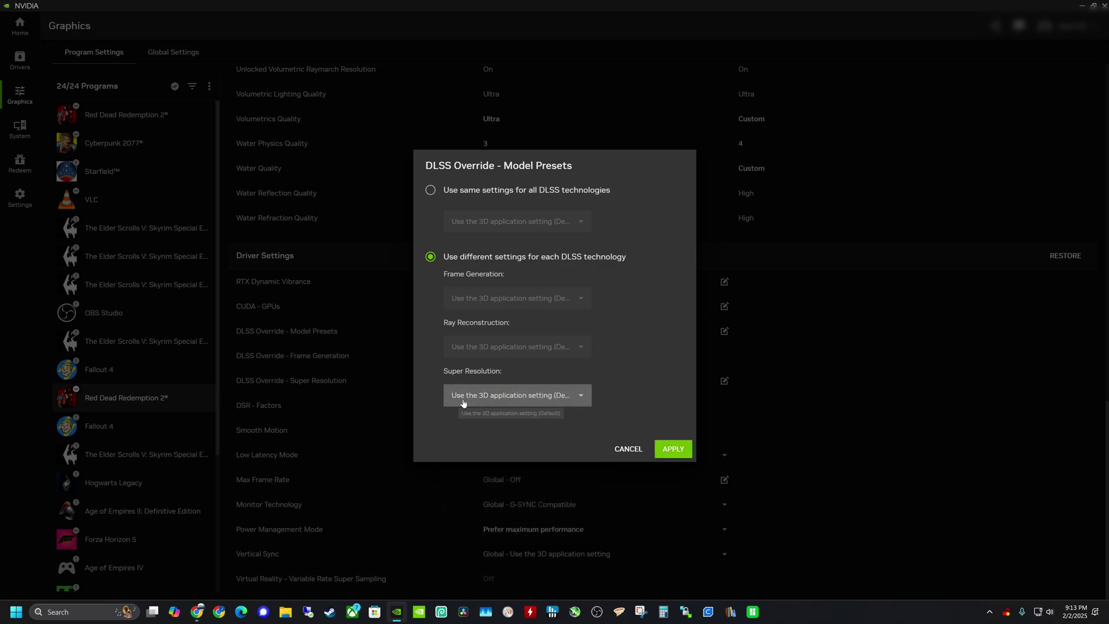
# - Set the Super Resolution model preset to Latest
pyautogui.click(580, 397)
pyautogui.scroll(-3, 536, 459)
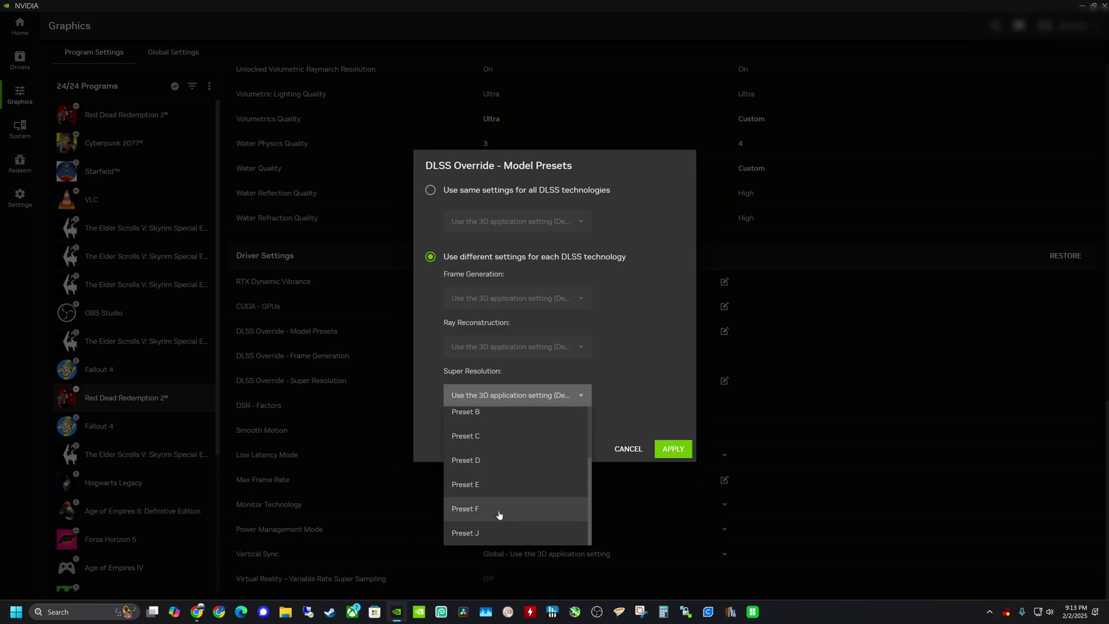
pyautogui.scroll(3, 493, 500)
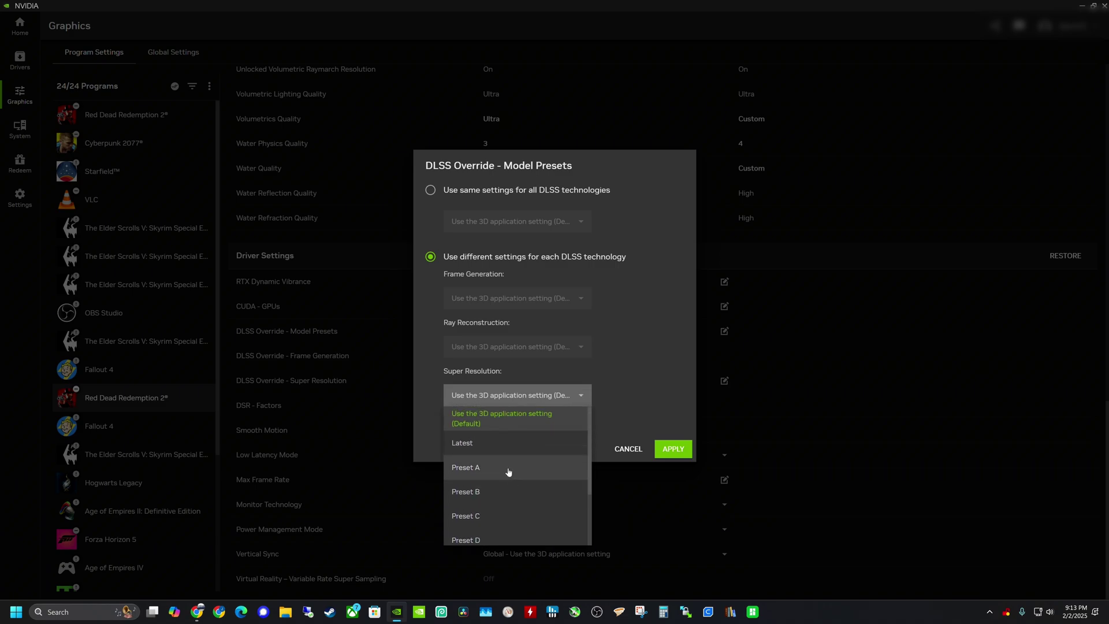
pyautogui.scroll(-3, 507, 473)
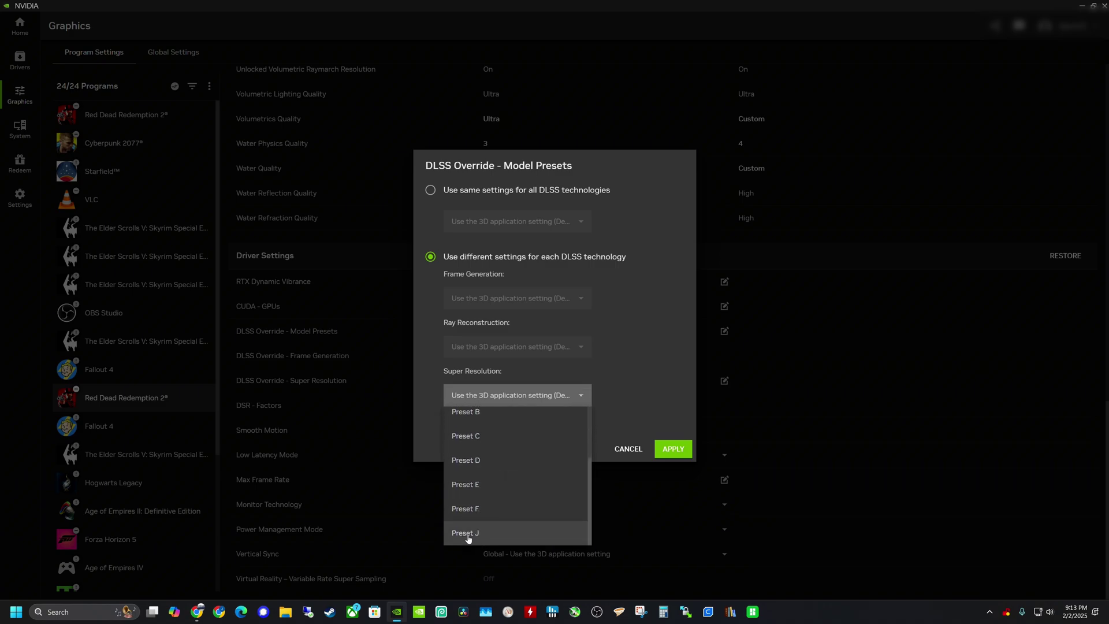
pyautogui.scroll(3, 487, 522)
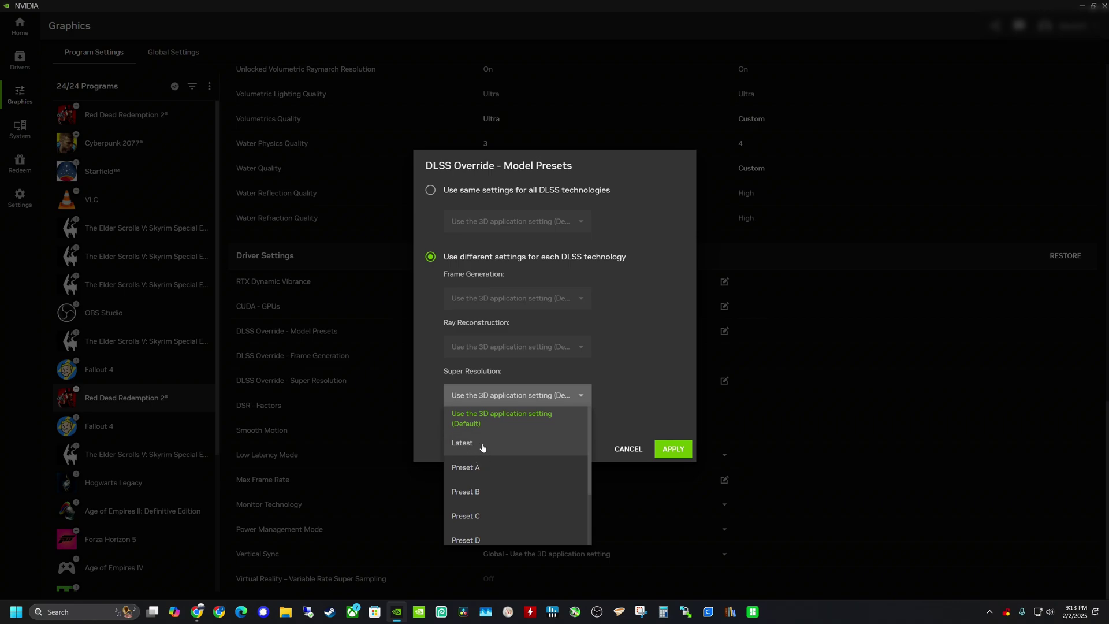
pyautogui.click(483, 444)
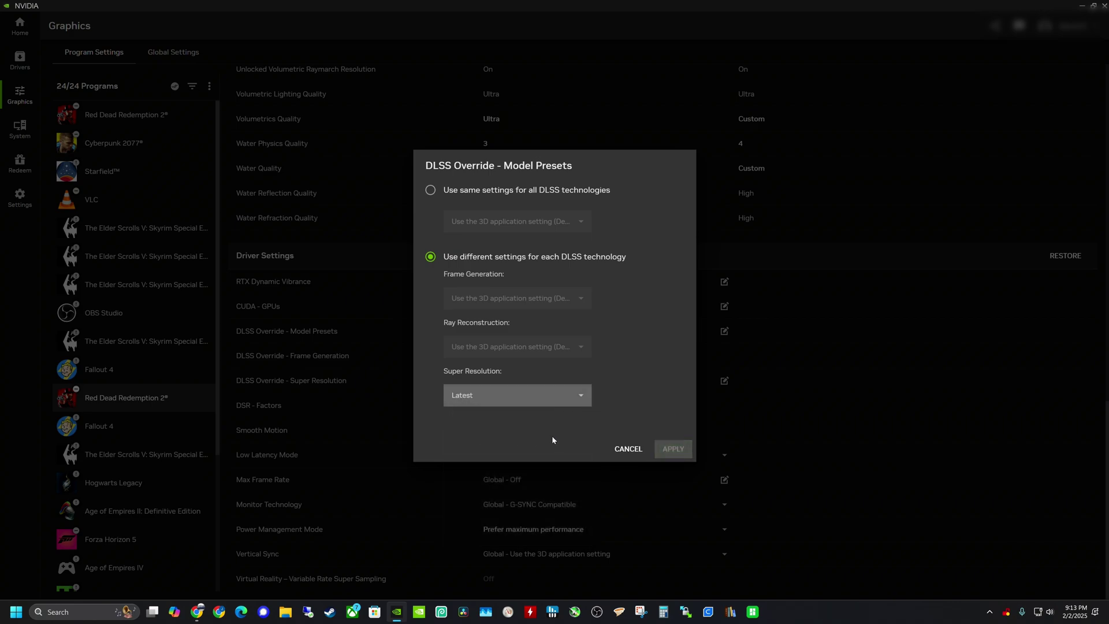
pyautogui.click(508, 395)
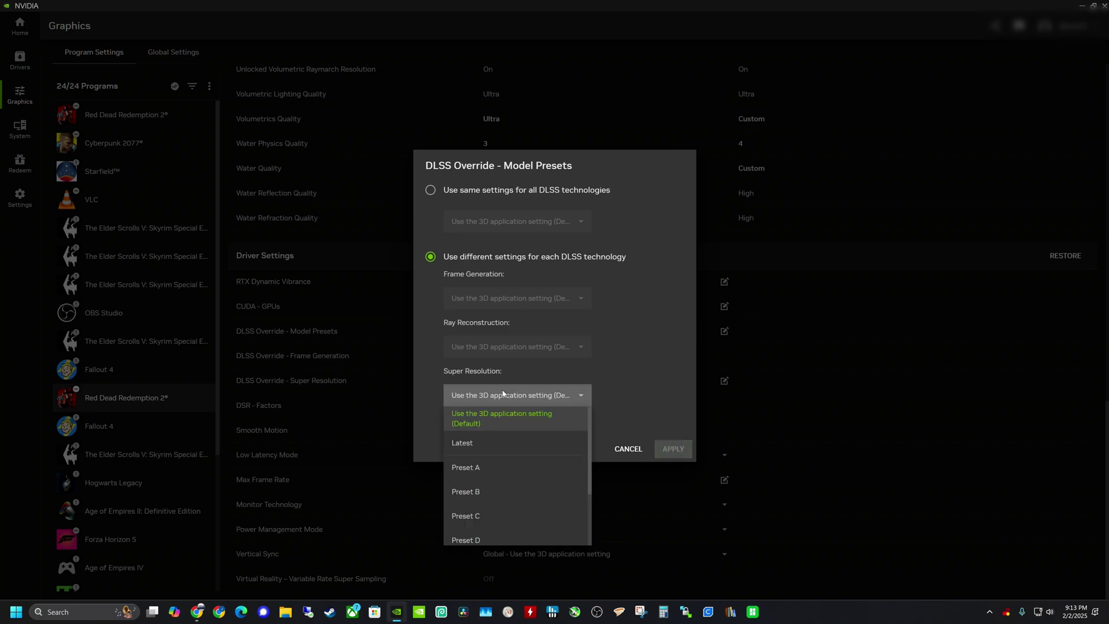
pyautogui.click(487, 445)
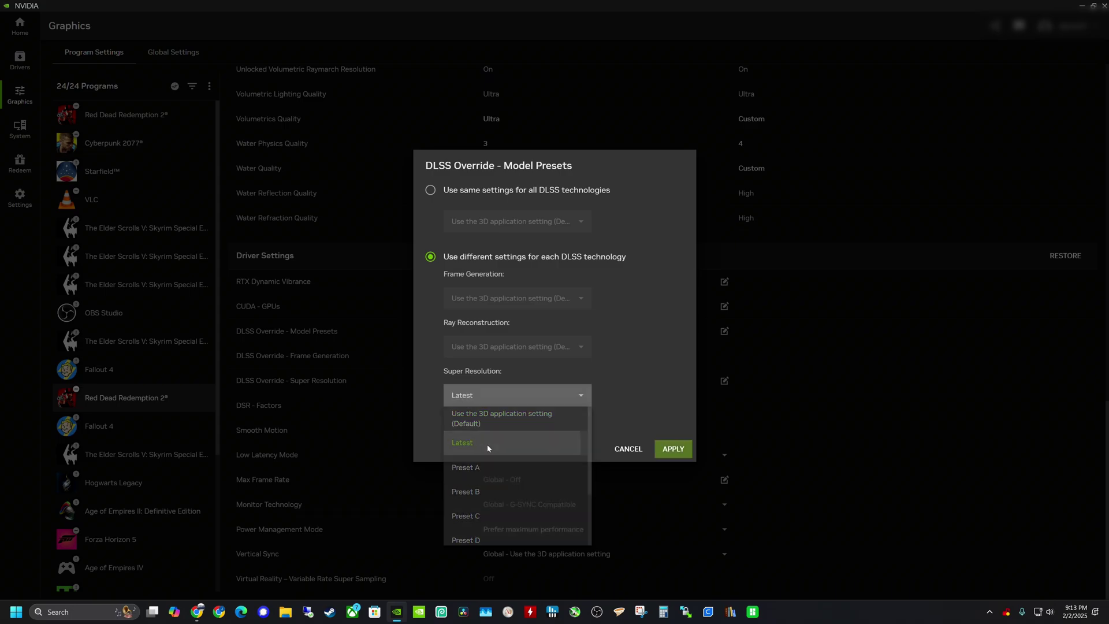
# - Apply the DLSS preset override, then read nvngx_dlss.dll's Properties details: file version 2.2.10.0
pyautogui.click(675, 450)
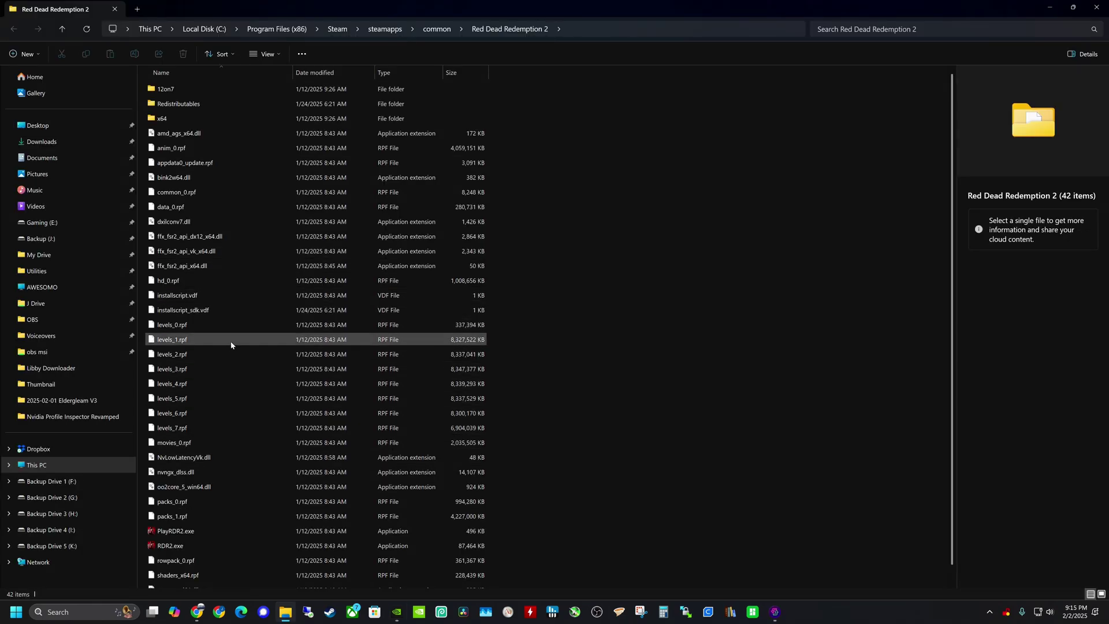
pyautogui.click(193, 473)
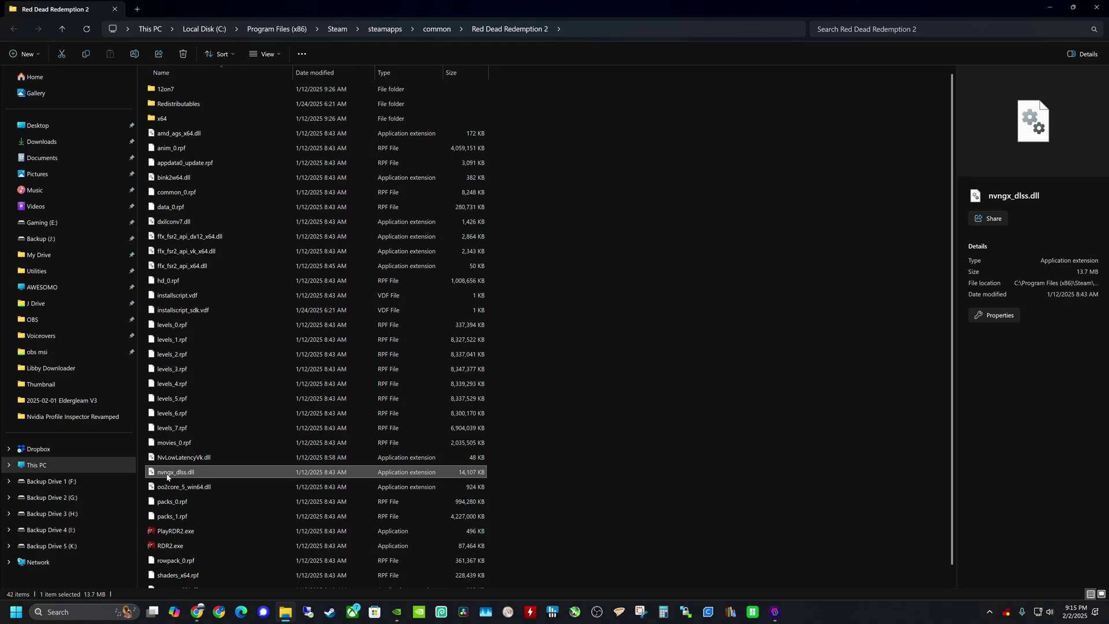
pyautogui.rightClick(199, 474)
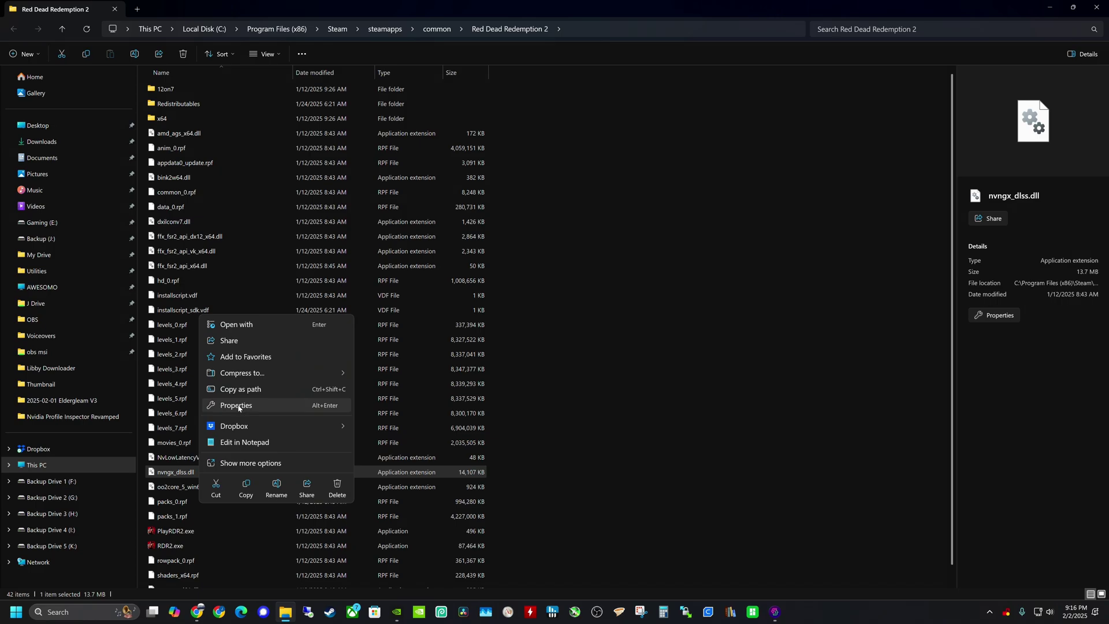
pyautogui.click(237, 405)
pyautogui.moveTo(294, 342); pyautogui.dragTo(443, 225)
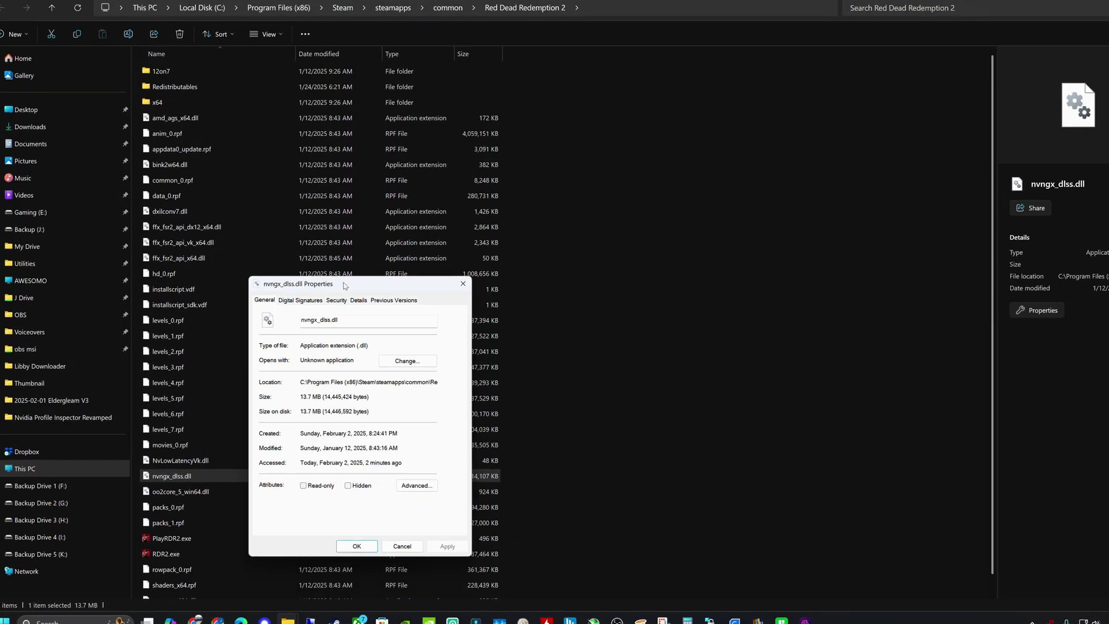
pyautogui.click(556, 143)
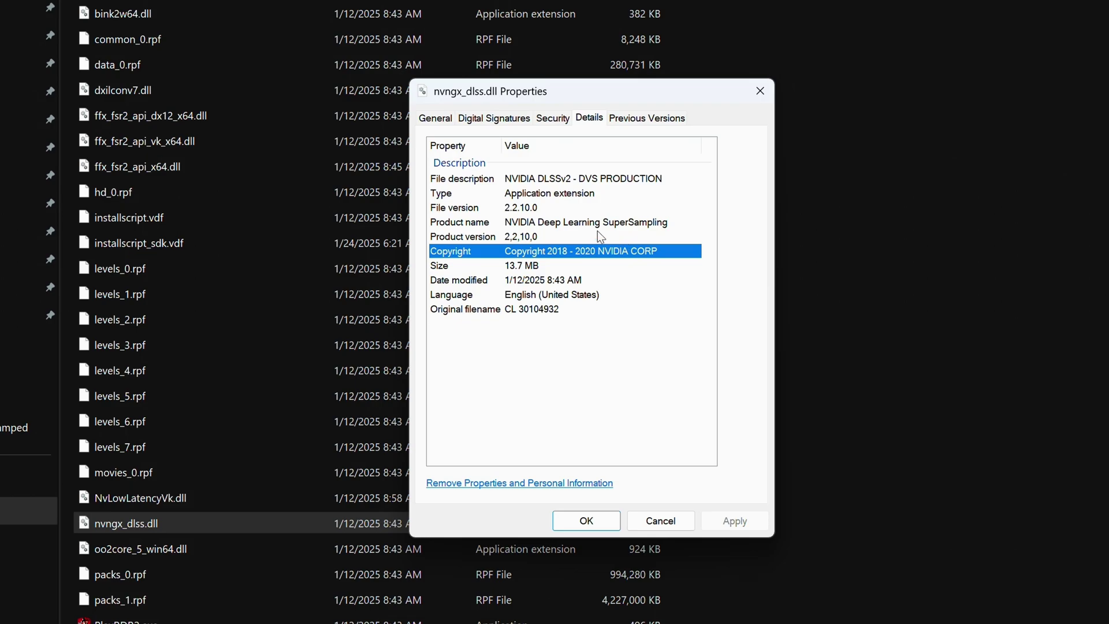
pyautogui.click(507, 211)
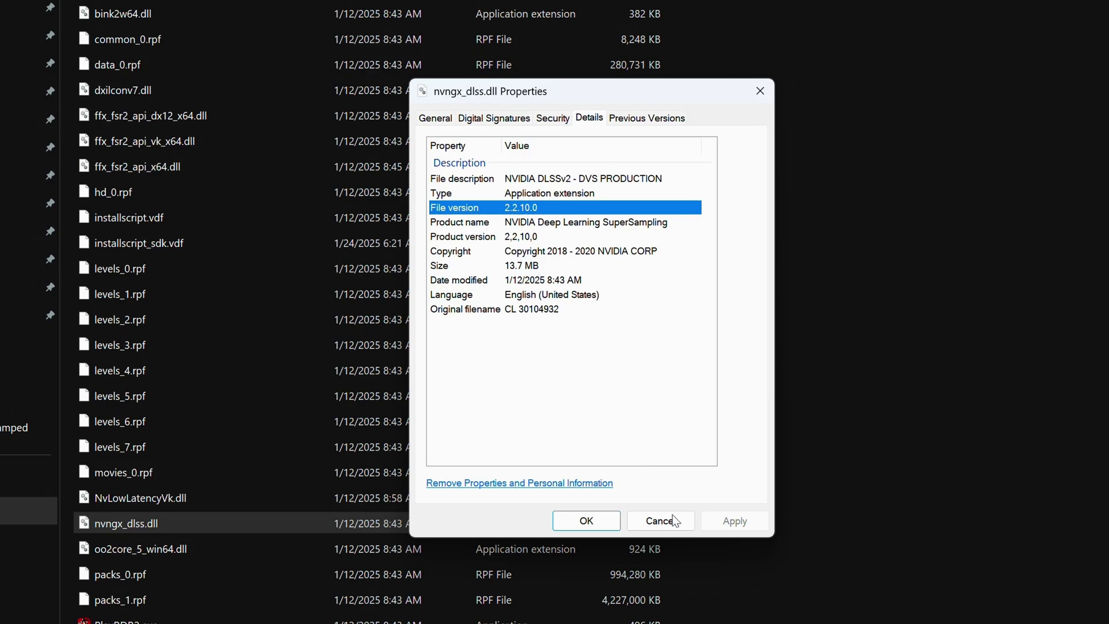
pyautogui.click(600, 523)
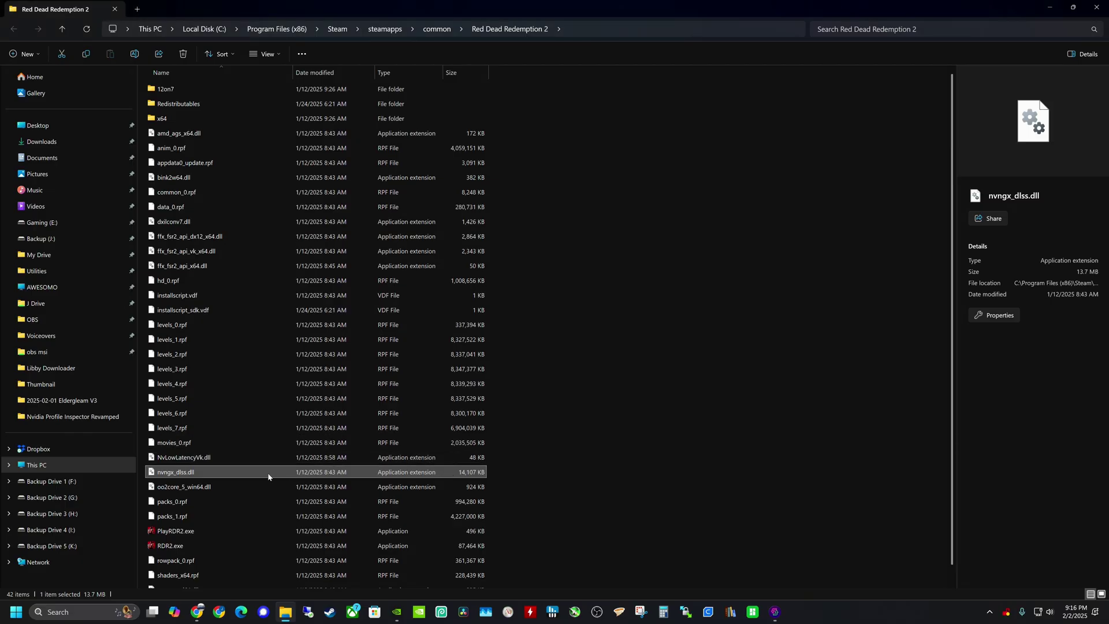
pyautogui.moveTo(246, 477)
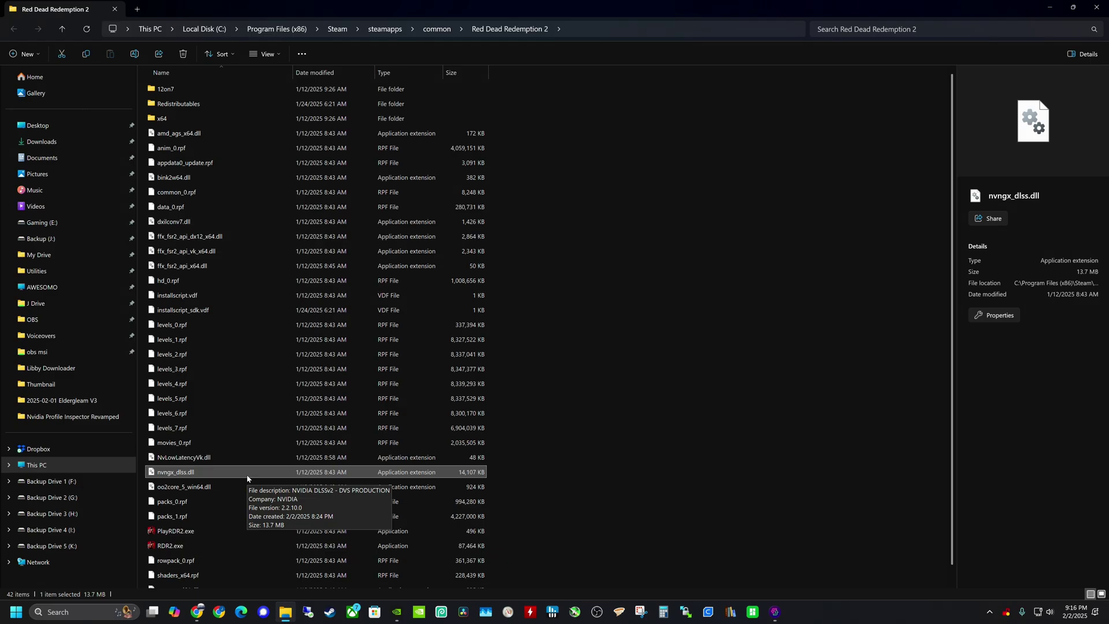
# - Download DLSS.Swapper-1.1.4.0-portable.zip from the dlss-swapper Releases page
pyautogui.click(197, 612)
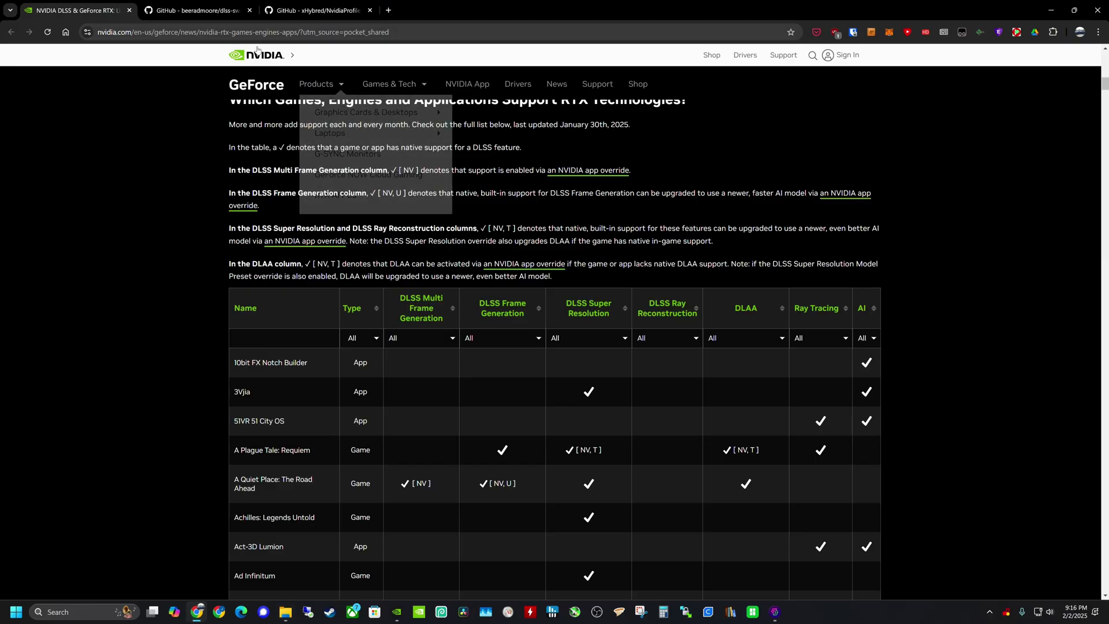
pyautogui.click(211, 13)
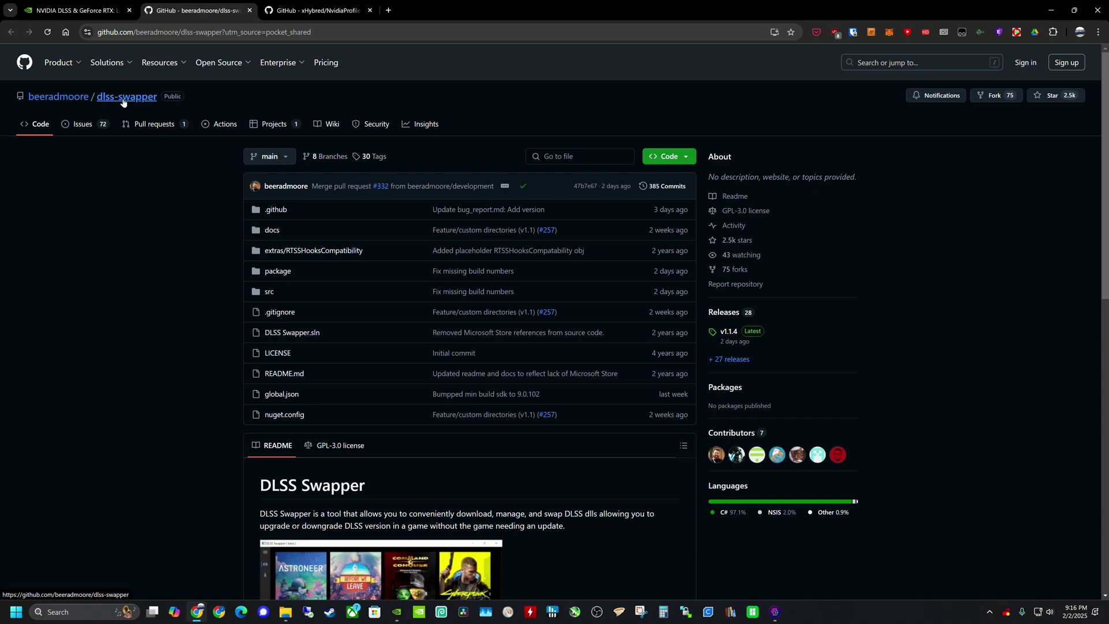
pyautogui.scroll(-1, 647, 343)
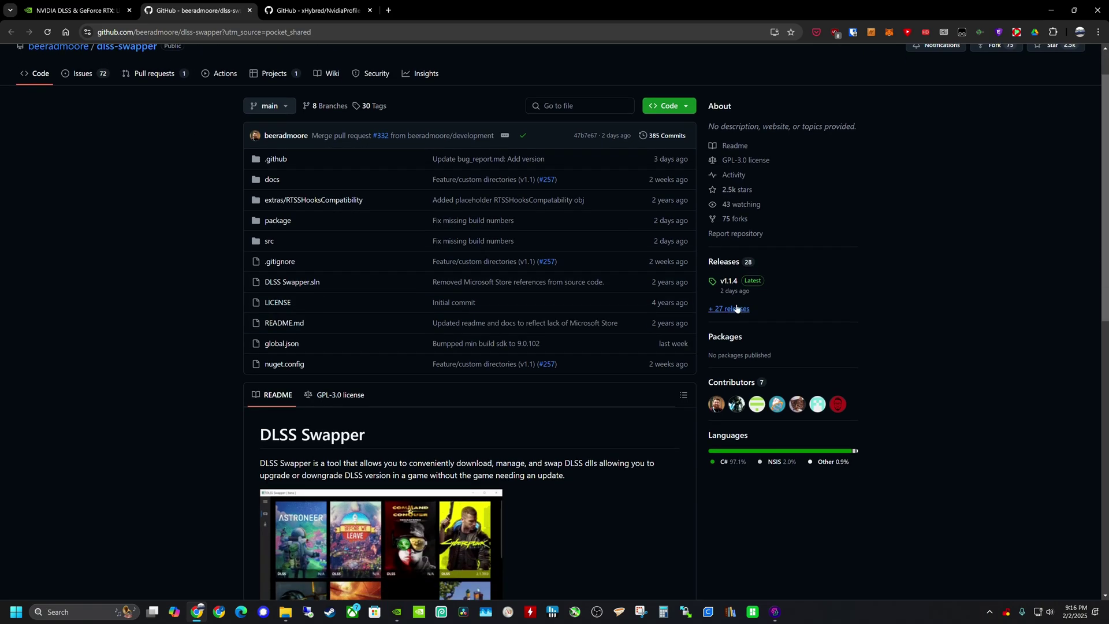
pyautogui.click(734, 308)
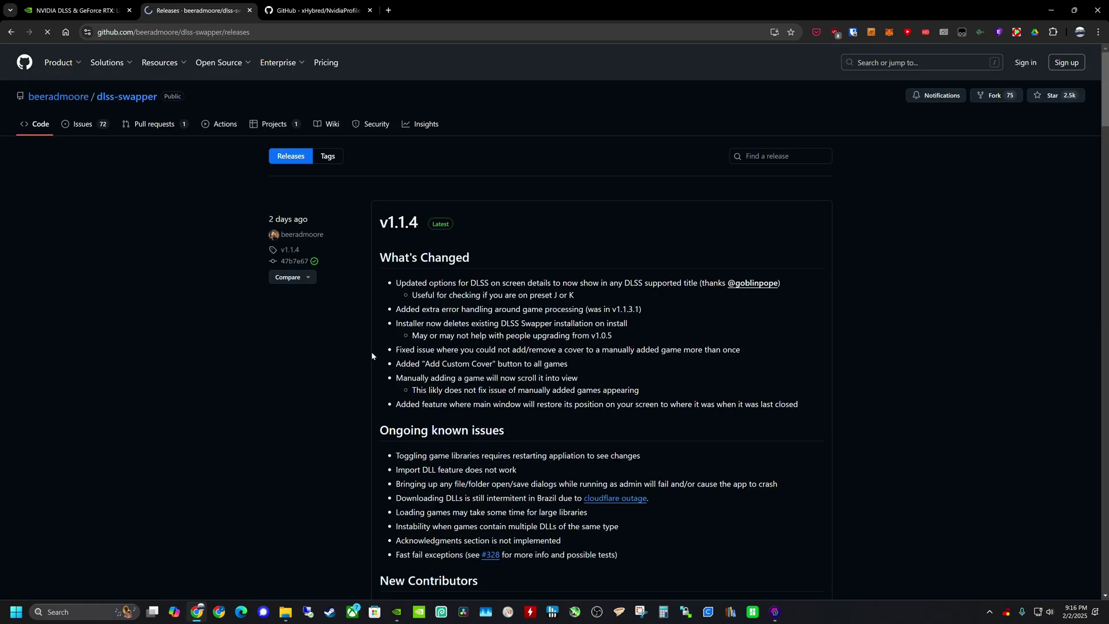
pyautogui.scroll(-4, 445, 427)
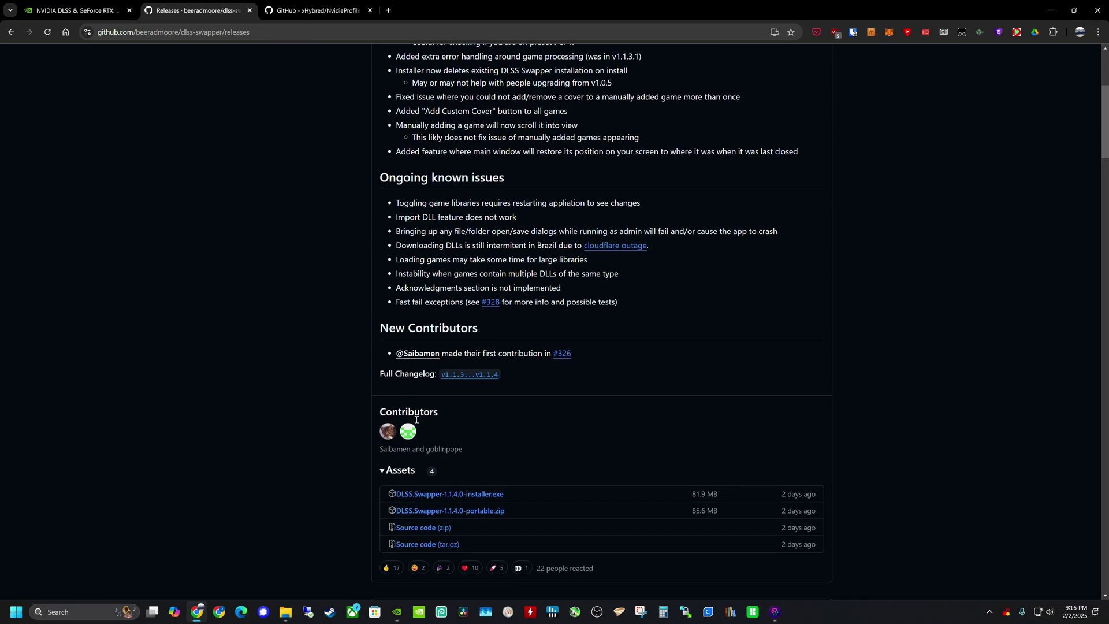
pyautogui.click(428, 510)
pyautogui.scroll(5, 428, 512)
# - Open the NvidiaProfileInspectorRevamped Releases page, then return to the dlss-swapper releases
pyautogui.hotkey('ctrl', 'Tab')
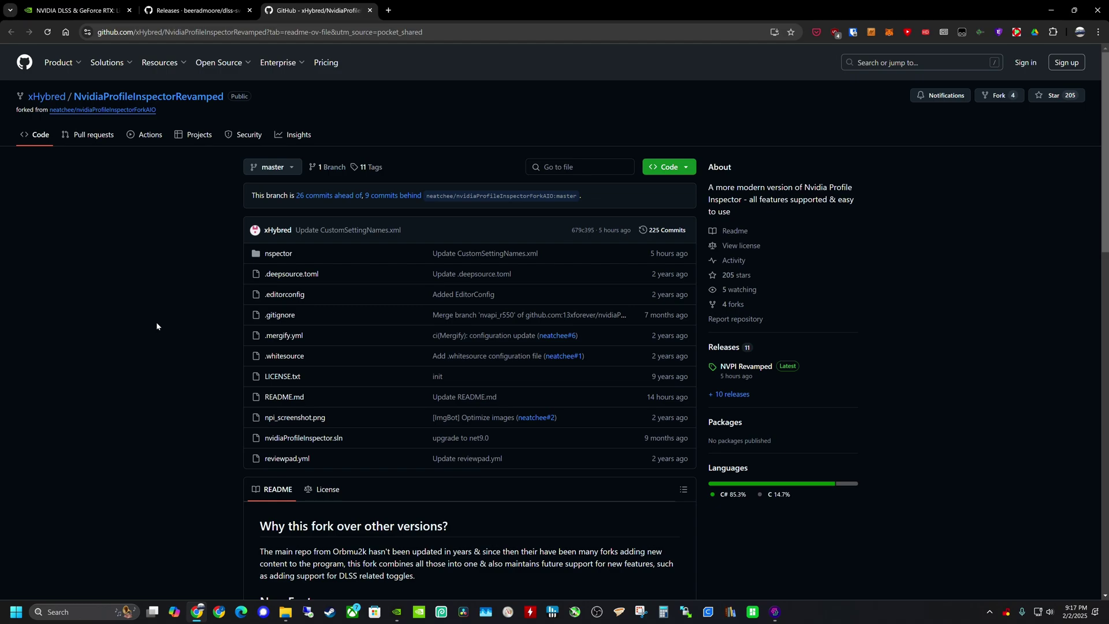
pyautogui.click(729, 394)
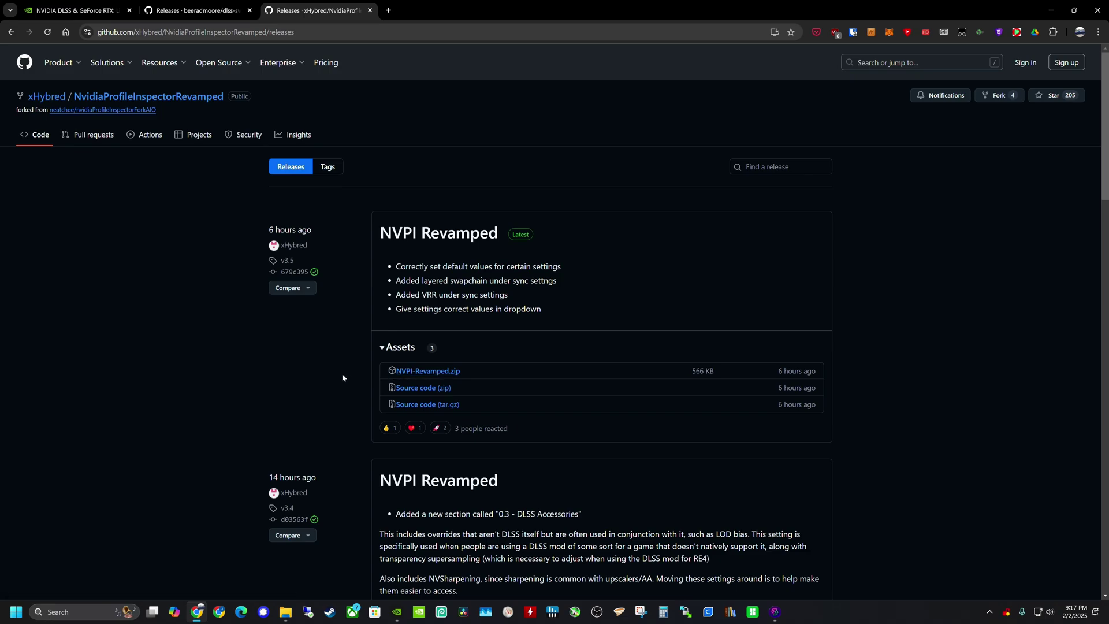
pyautogui.click(197, 10)
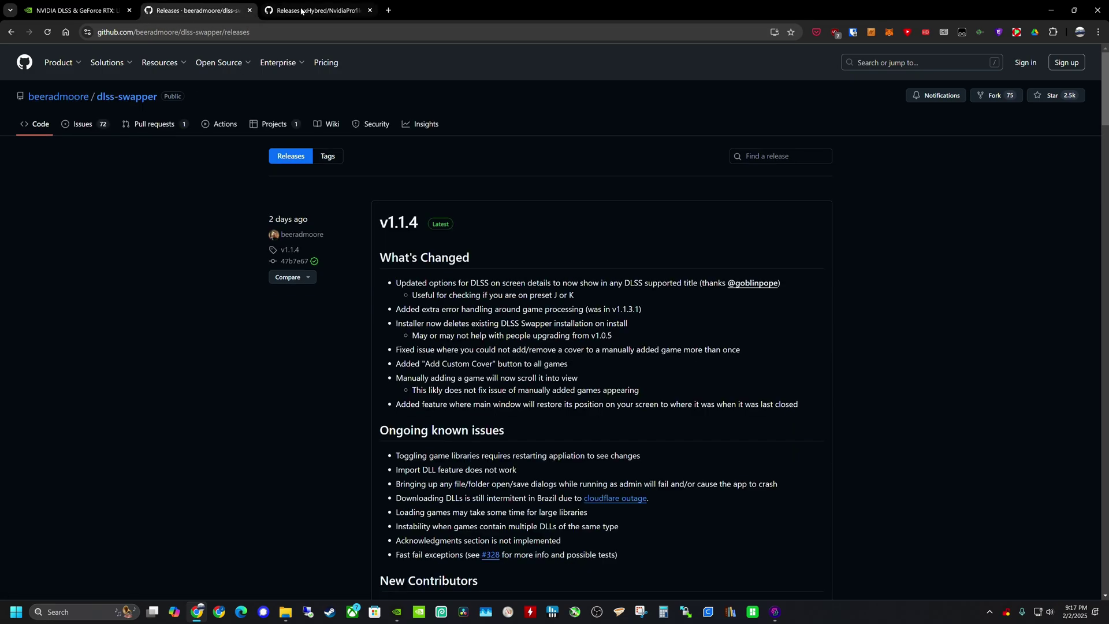
# - Launch DLSS Swapper by searching 'dlss' in the taskbar and browse its Games library
pyautogui.click(67, 611)
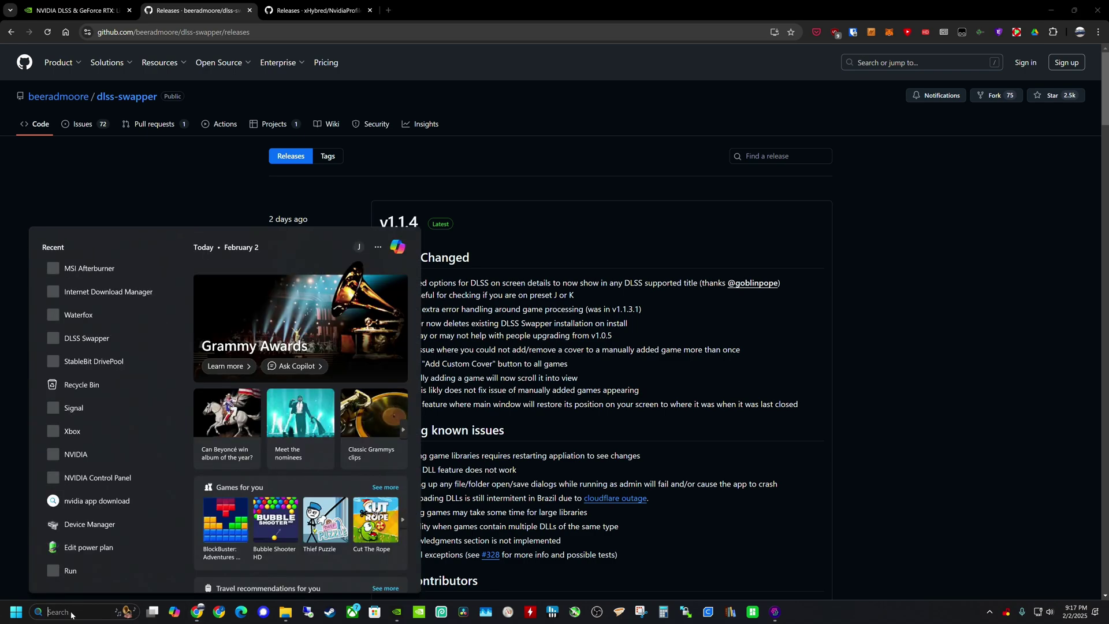
pyautogui.write('d')
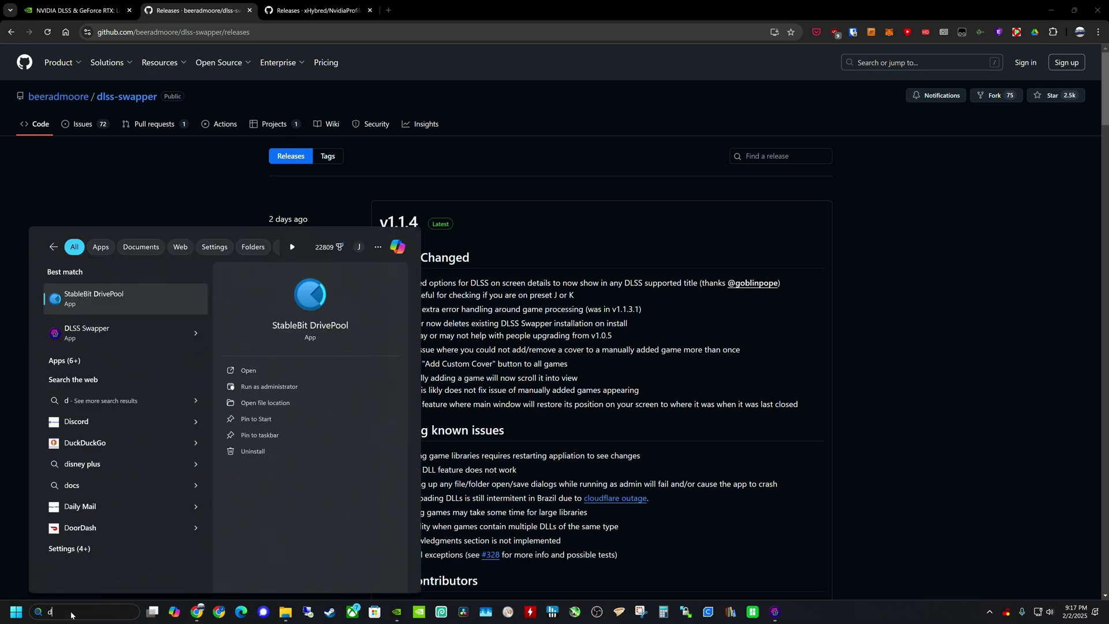
pyautogui.write('lss')
pyautogui.press('Return')
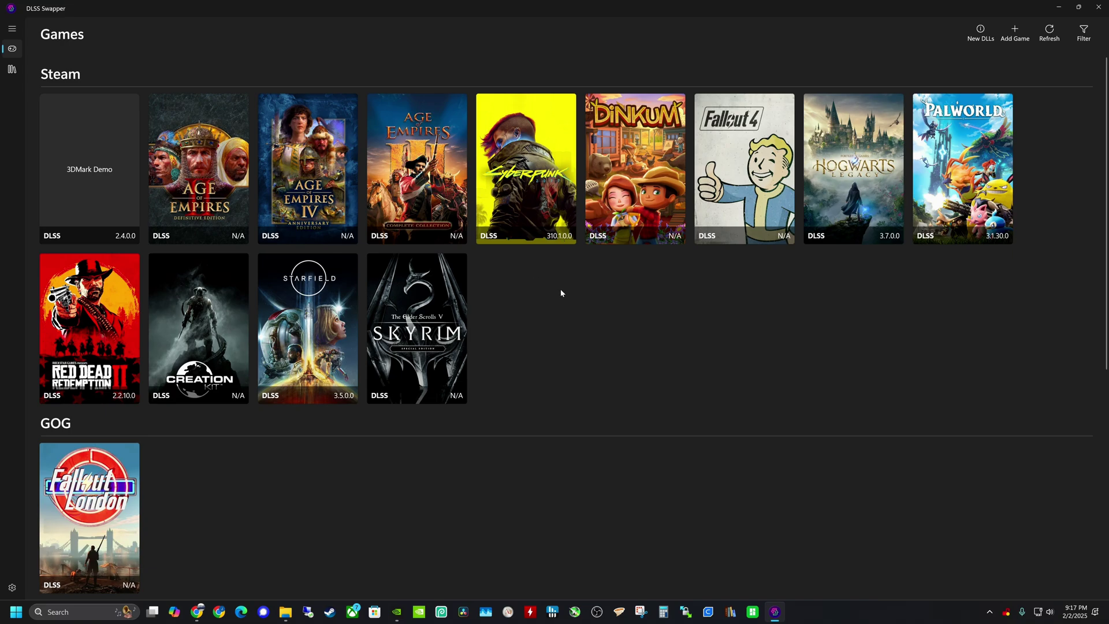
pyautogui.scroll(-5, 560, 293)
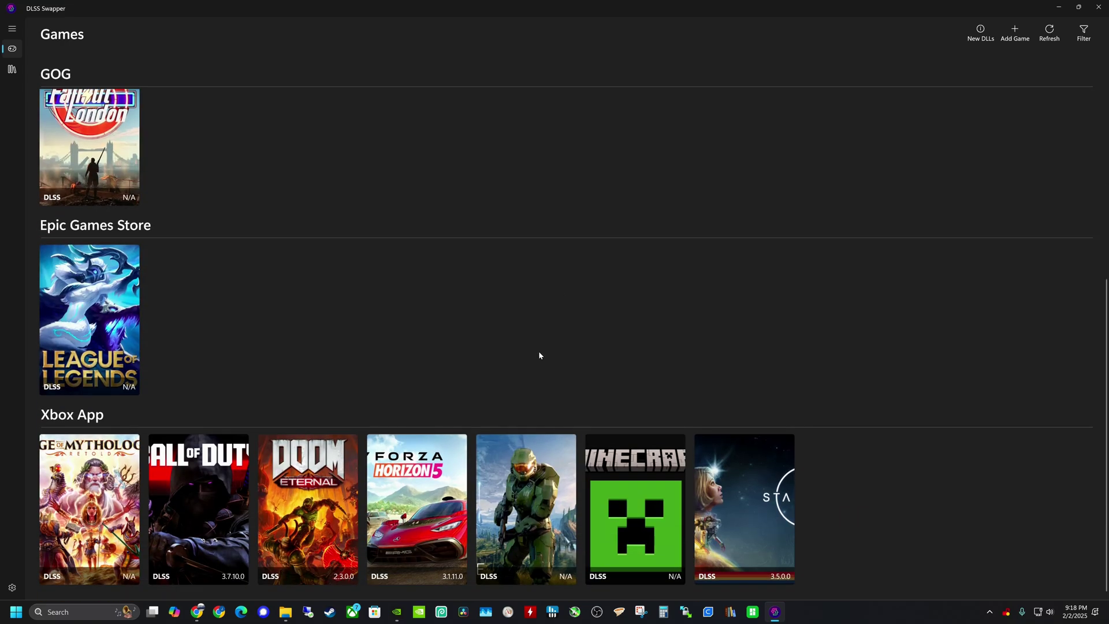
pyautogui.scroll(5, 539, 355)
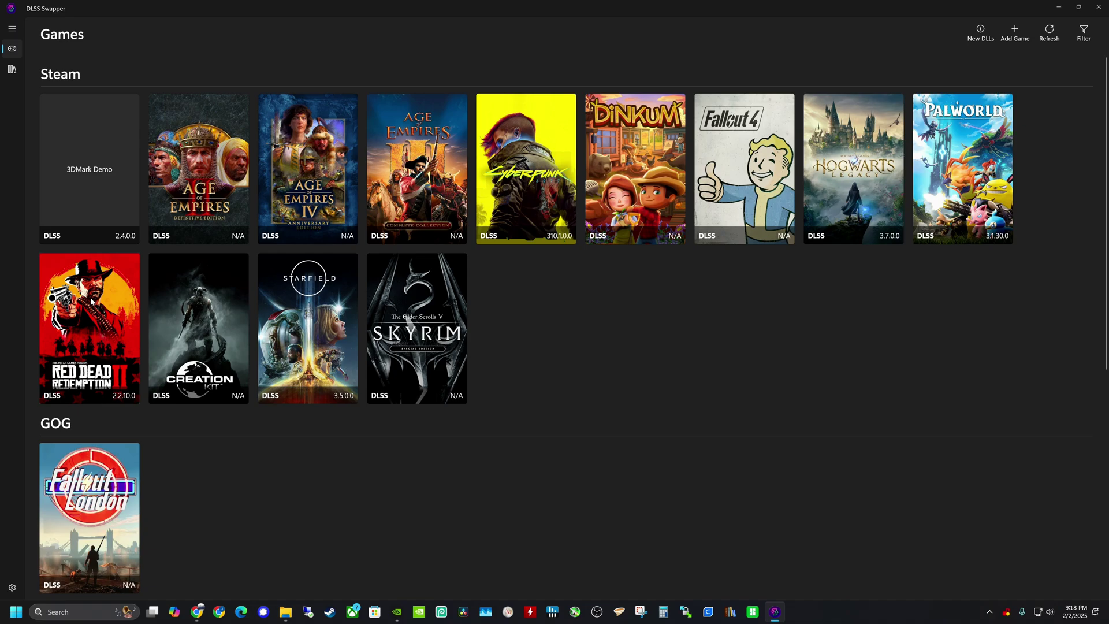
# - Select Red Dead Redemption 2 and swap its DLSS 2.2.10 for v310.2.1
pyautogui.click(96, 301)
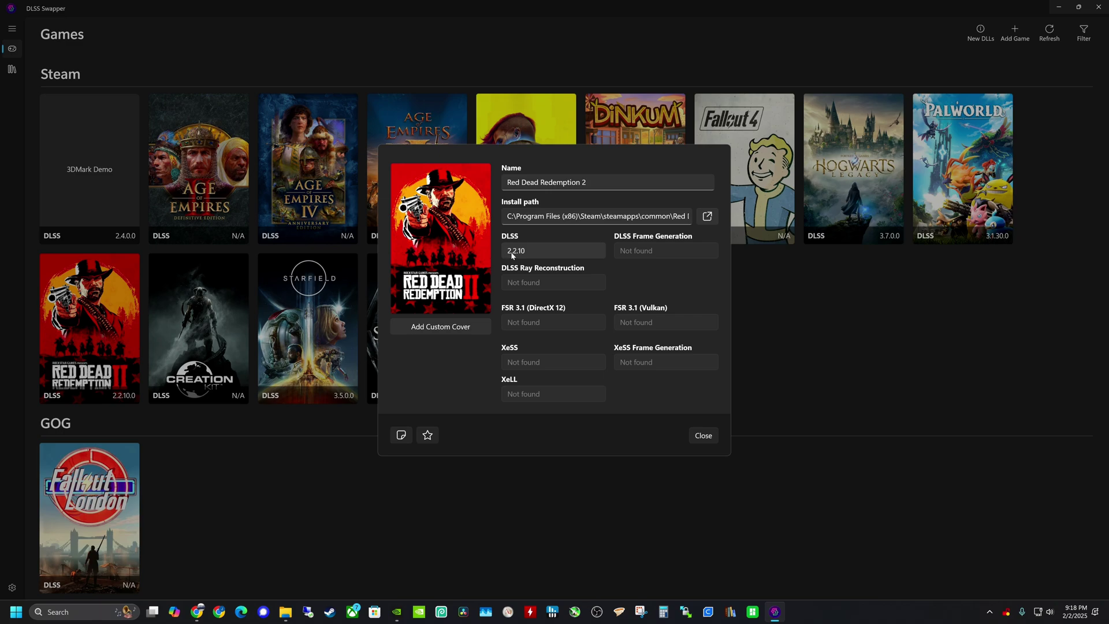
pyautogui.click(562, 249)
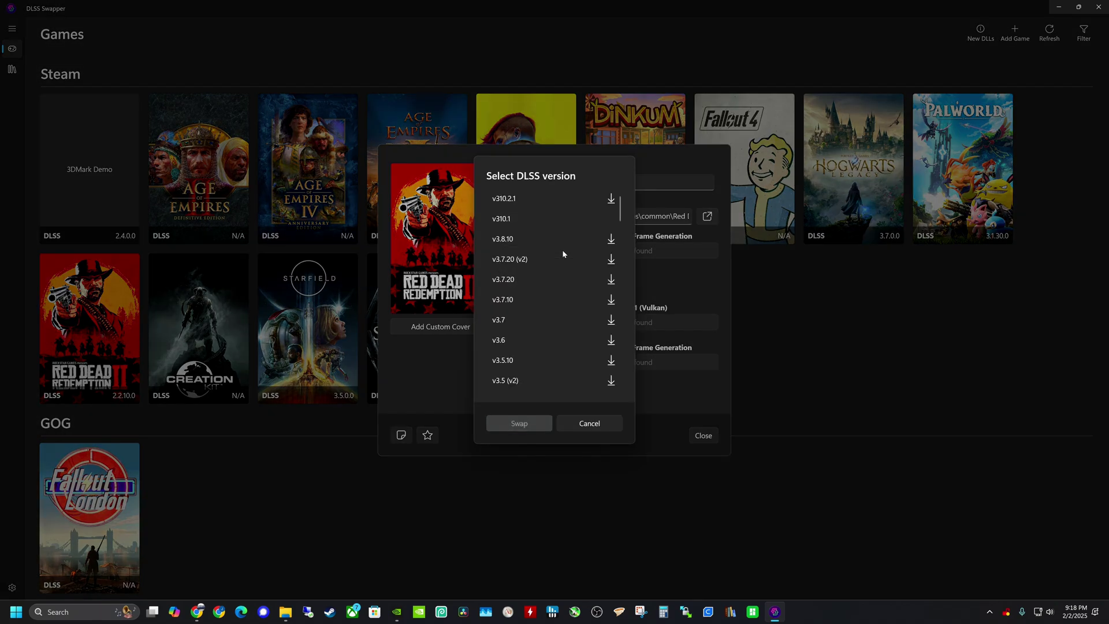
pyautogui.press('Escape')
pyautogui.click(528, 249)
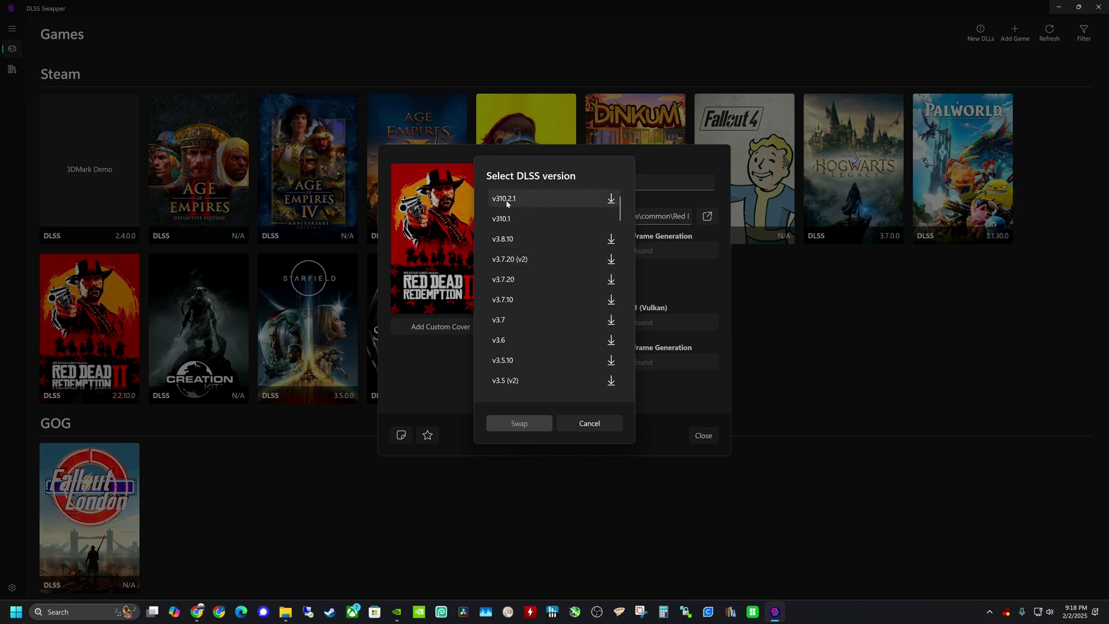
pyautogui.click(610, 199)
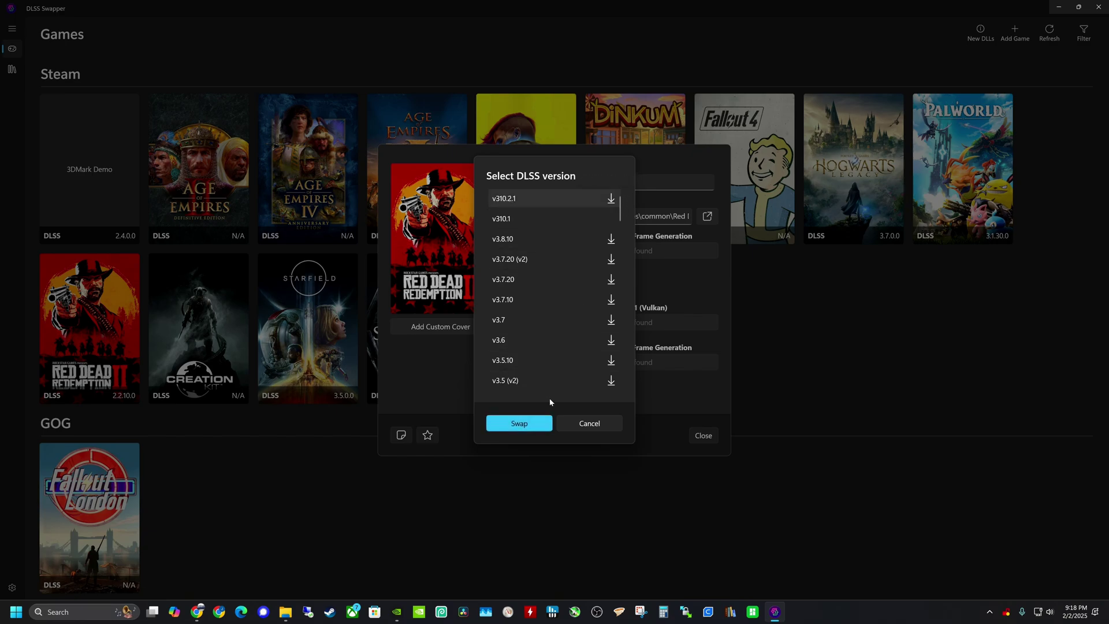
pyautogui.click(518, 428)
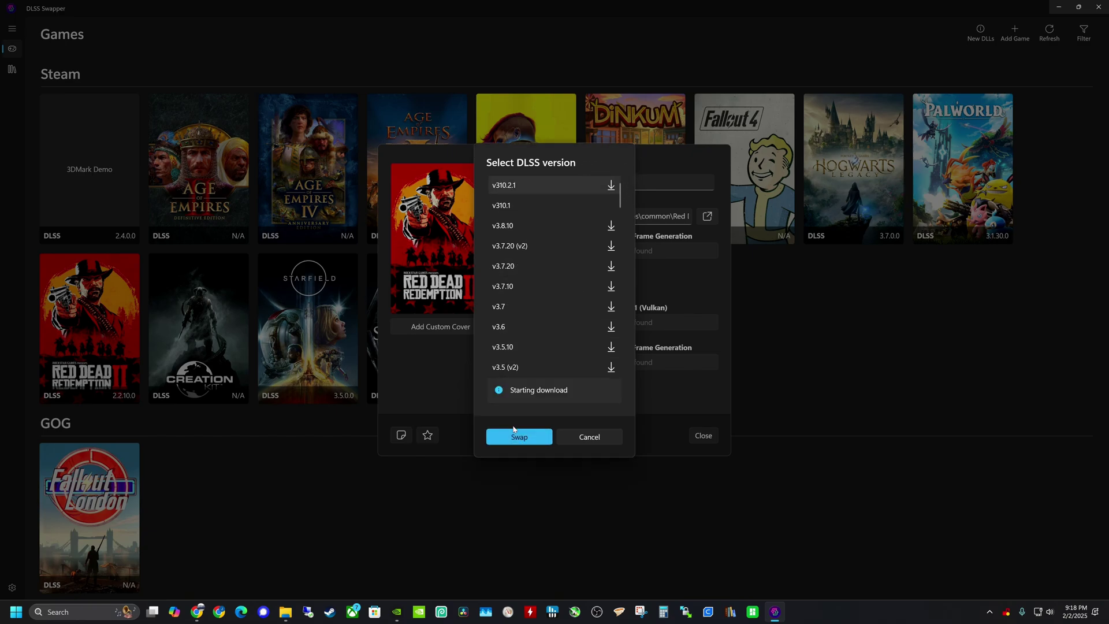
pyautogui.click(532, 425)
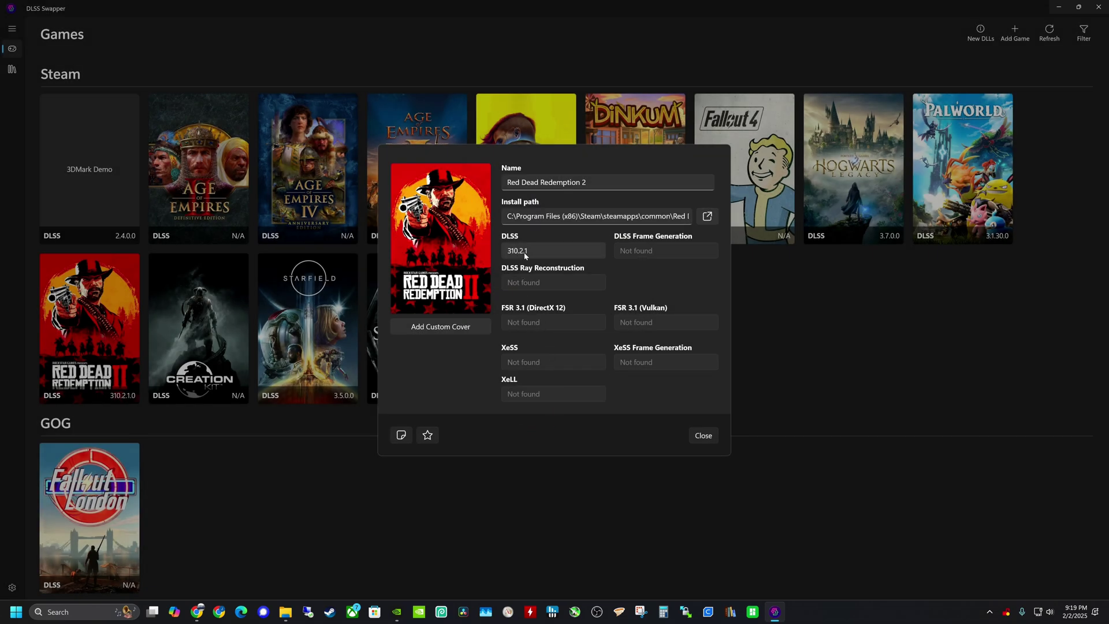
# - Open Red Dead Redemption 2's install folder and confirm nvngx_dlss.dll reports file version 310.2.1.0
pyautogui.click(708, 217)
pyautogui.click(280, 616)
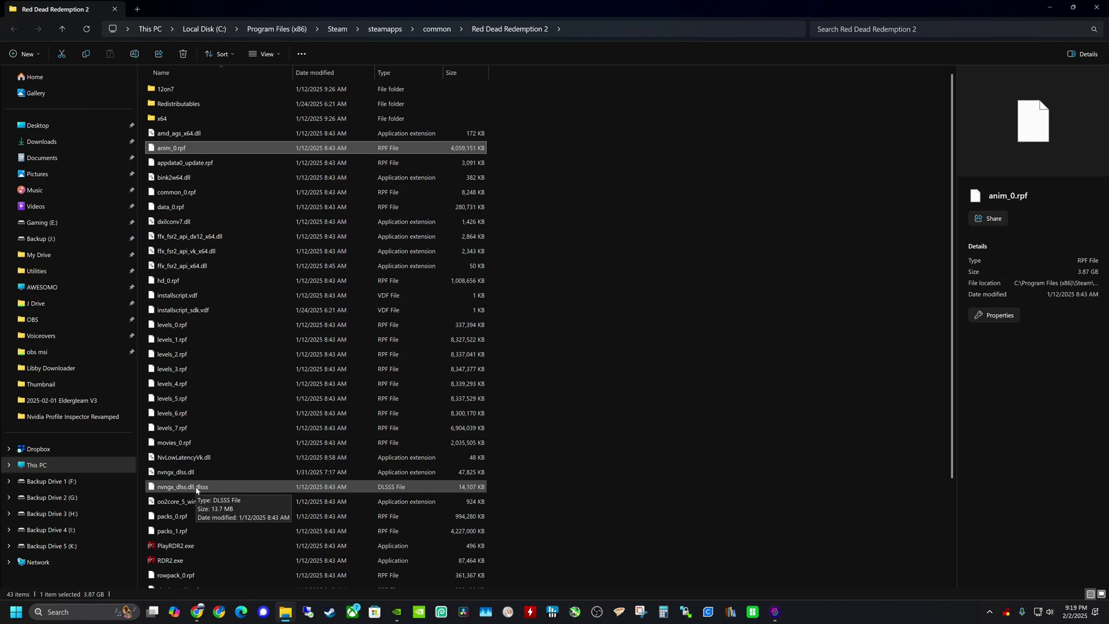
pyautogui.click(196, 488)
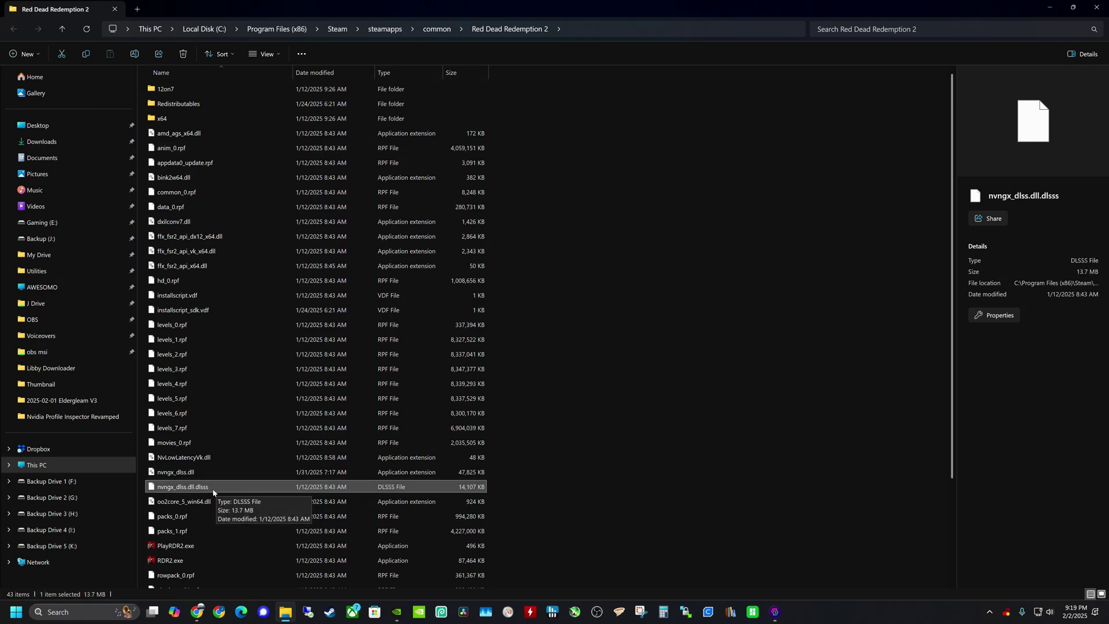
pyautogui.rightClick(187, 473)
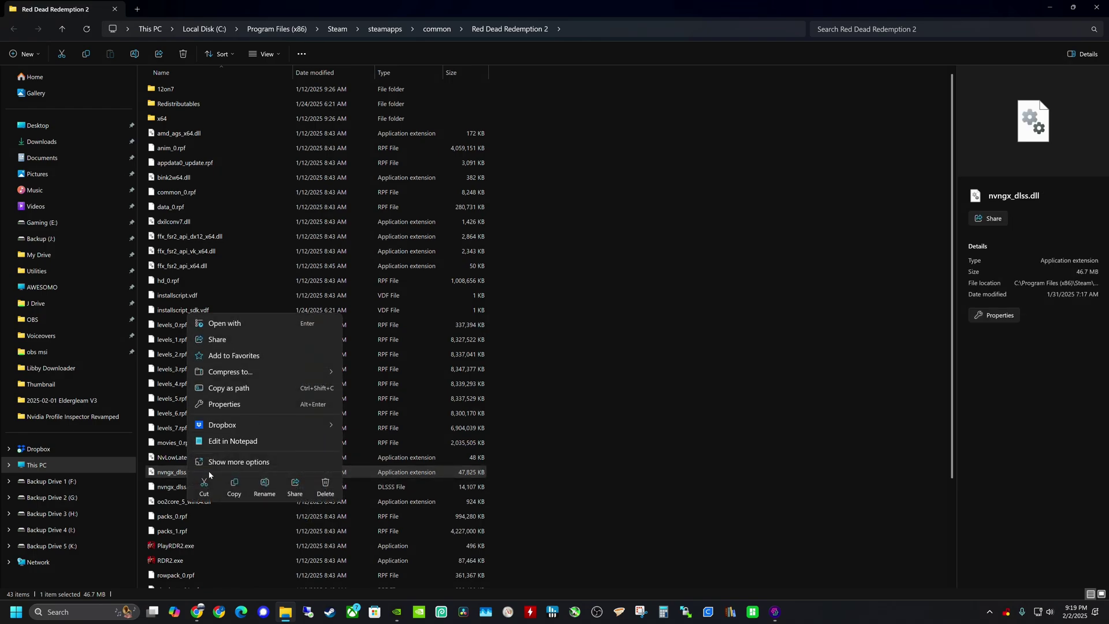
pyautogui.click(224, 403)
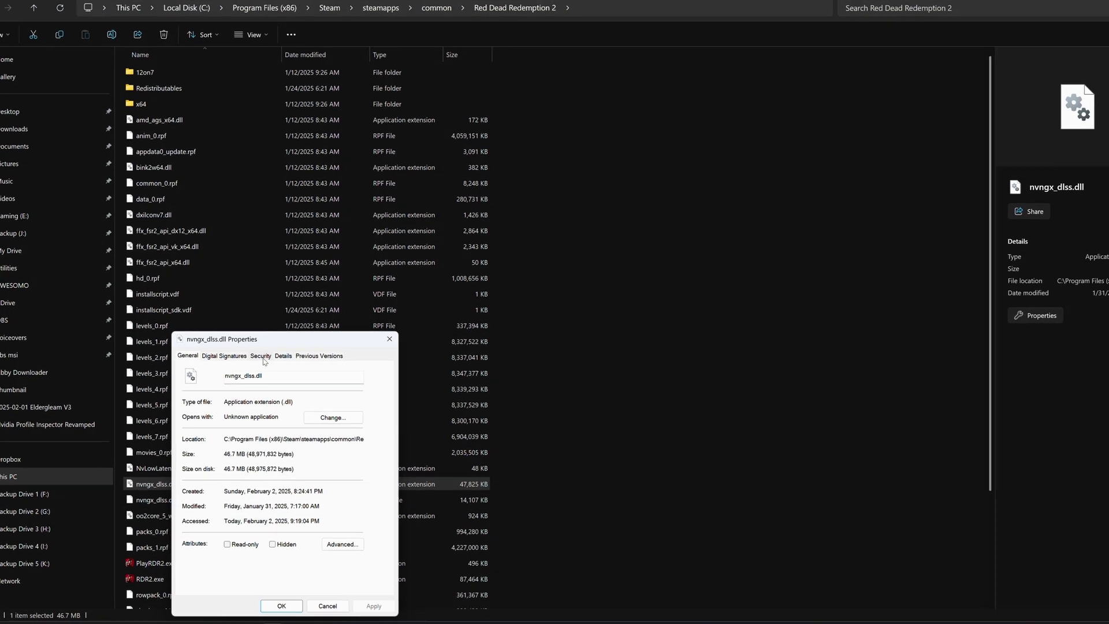
pyautogui.click(296, 353)
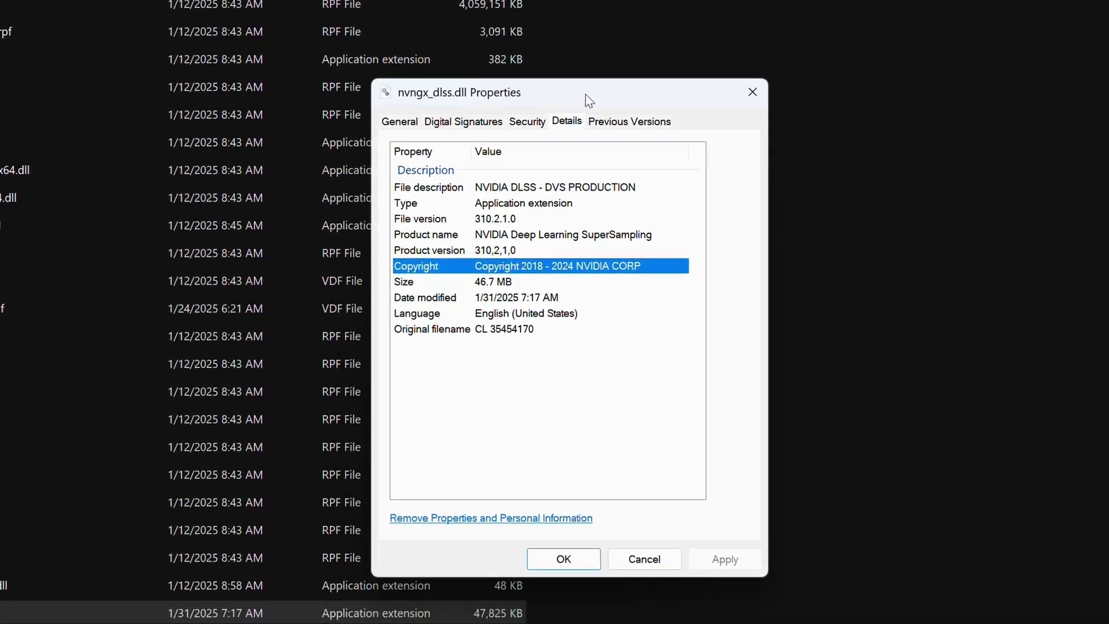
pyautogui.click(494, 219)
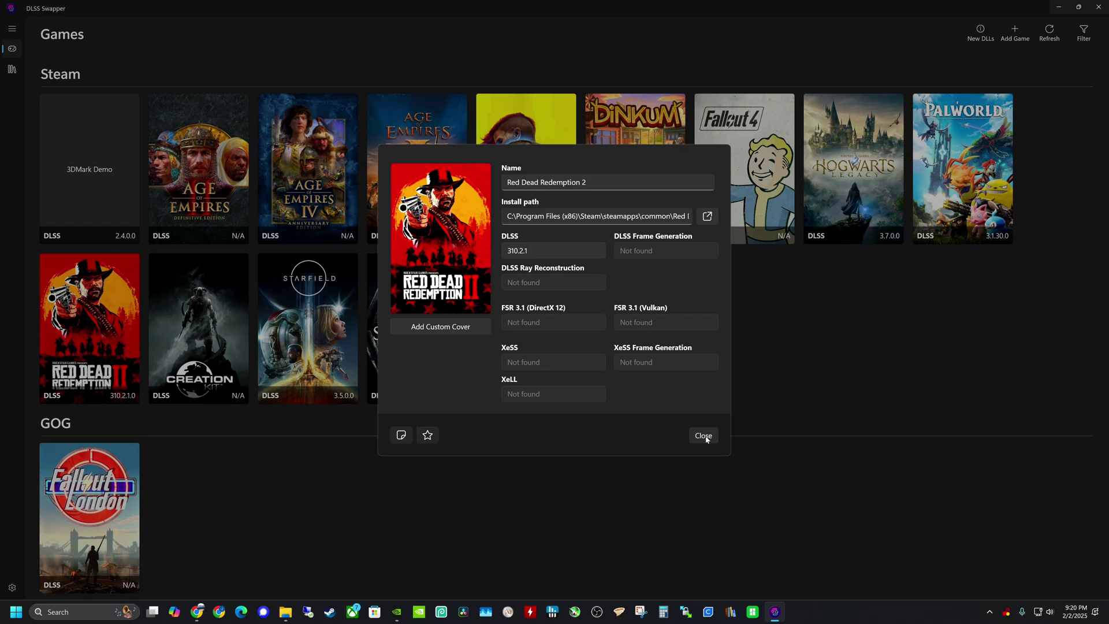
# - Put DLSS Swapper aside, check the latest NVPI Revamped release, then show the Nvidia Profile Inspector Revamped folder
pyautogui.click(702, 436)
pyautogui.click(1059, 7)
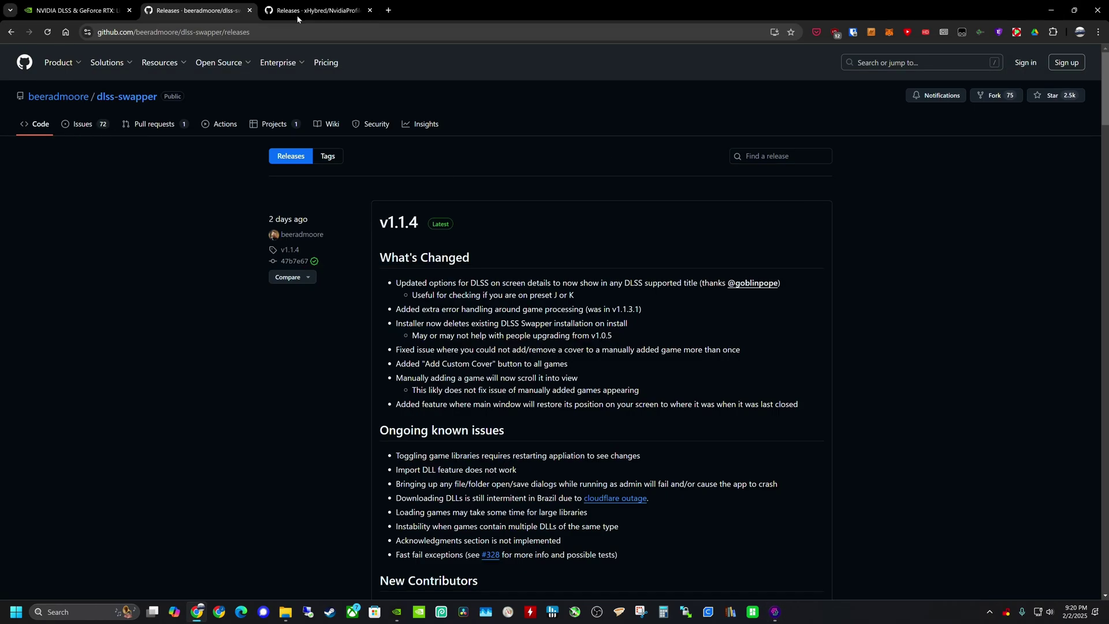
pyautogui.click(304, 11)
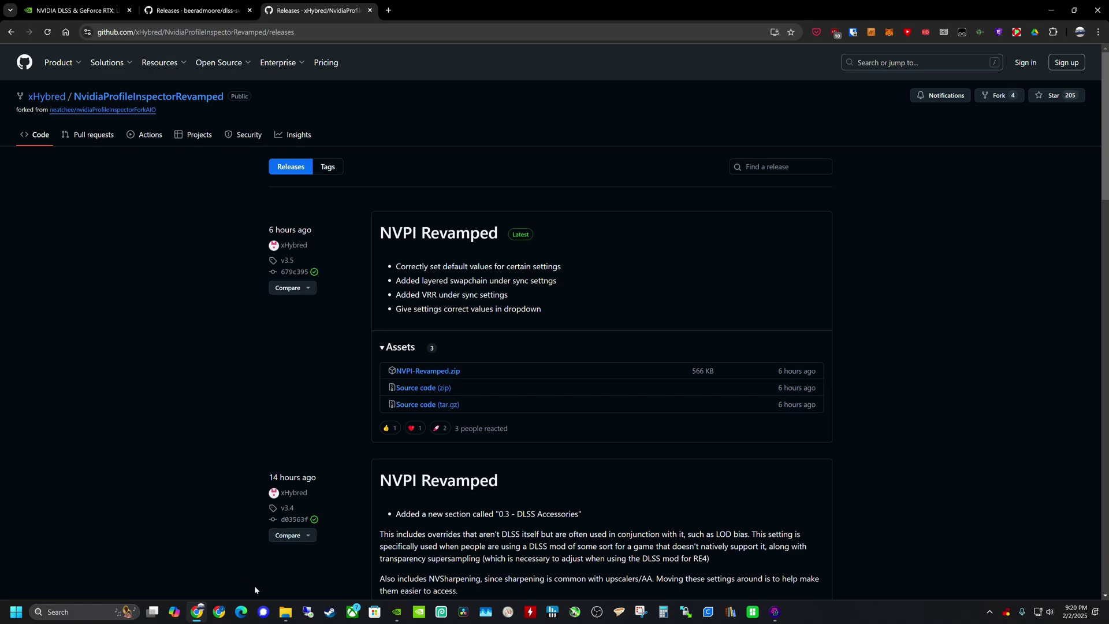
pyautogui.click(286, 611)
pyautogui.click(286, 611)
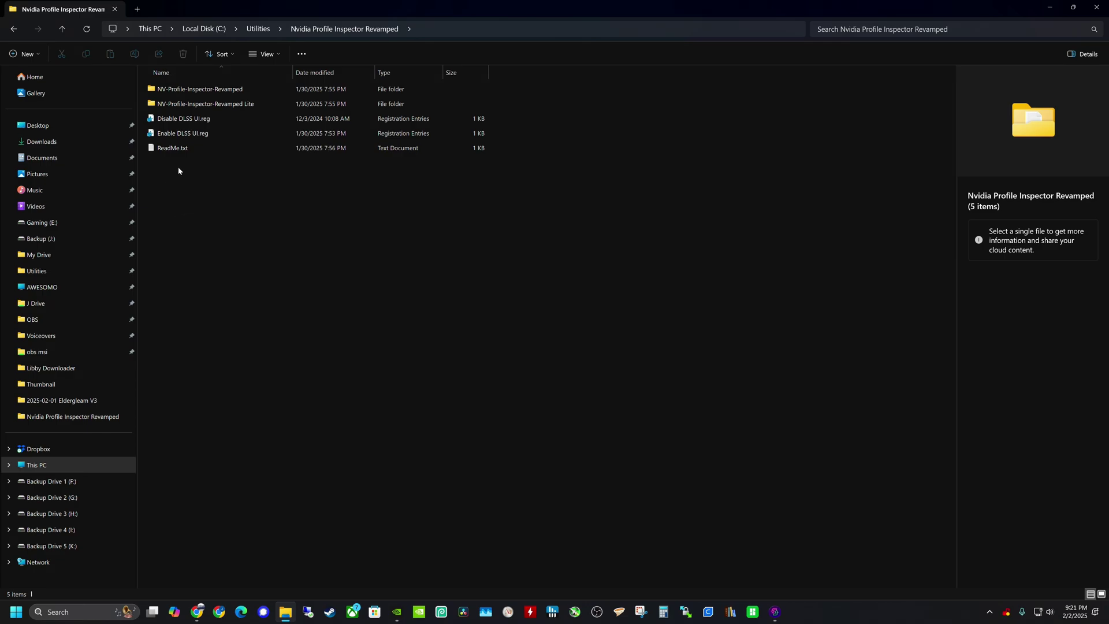
# - Open Enable DLSS UI.reg in Notepad and highlight its NGXCore registry key path
pyautogui.click(203, 136)
pyautogui.rightClick(203, 136)
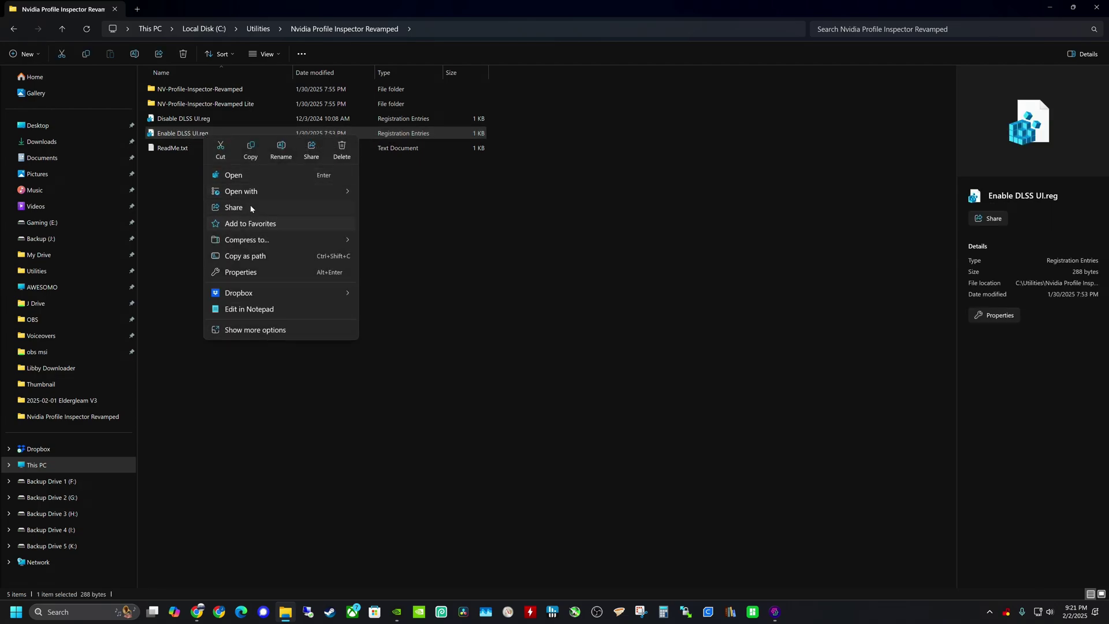
pyautogui.moveTo(252, 191)
pyautogui.click(391, 193)
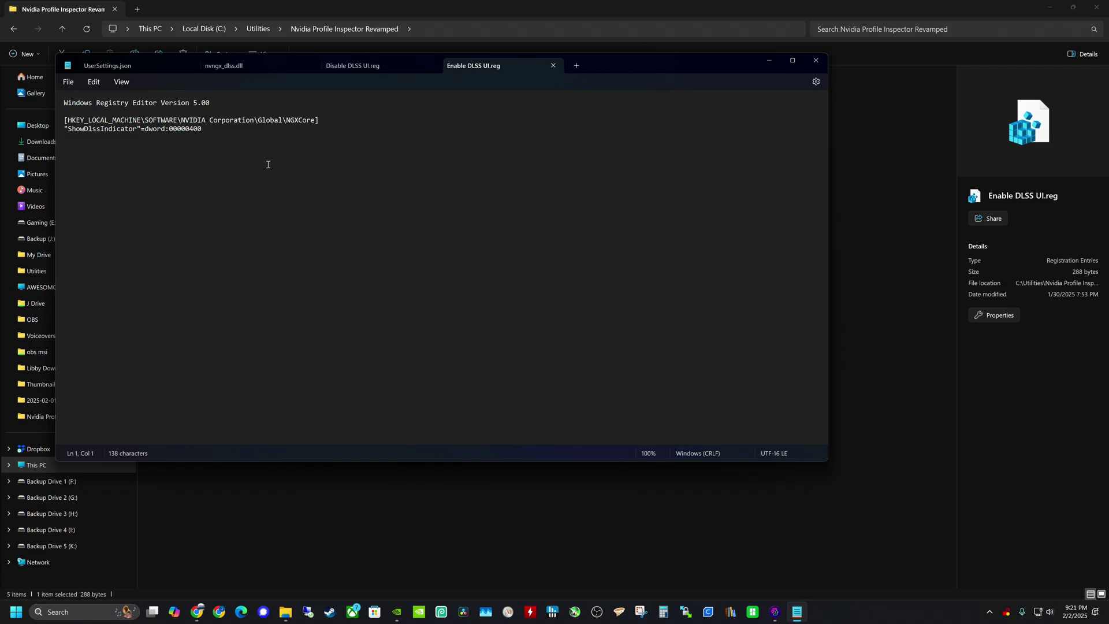
pyautogui.moveTo(66, 119); pyautogui.dragTo(315, 124)
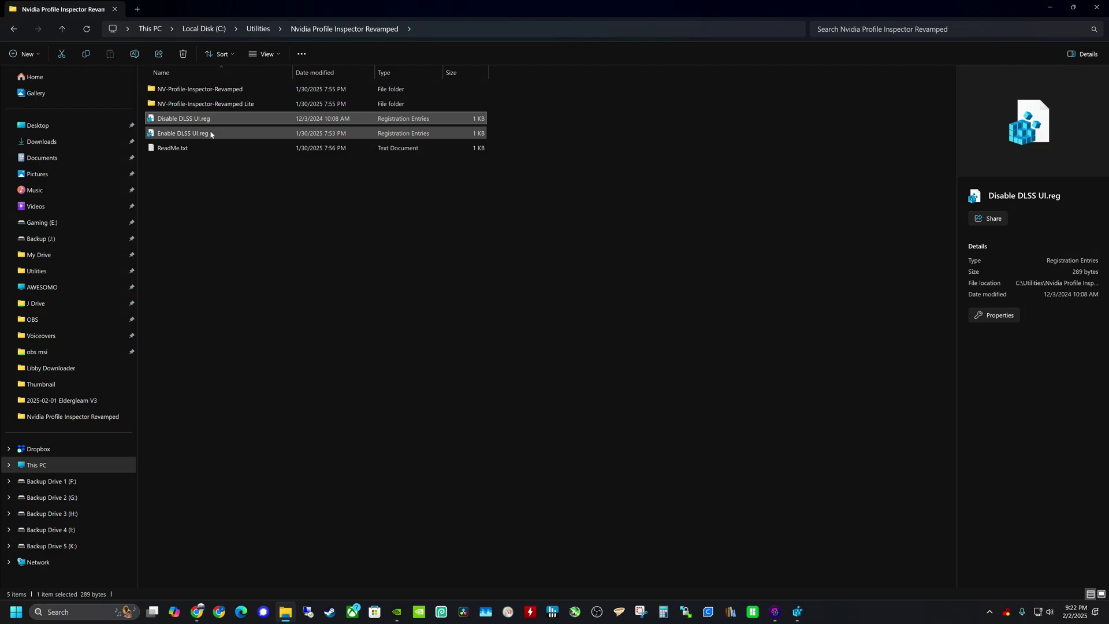
# - Merge Enable DLSS UI.reg into the registry, confirming the entries were added
pyautogui.doubleClick(182, 132)
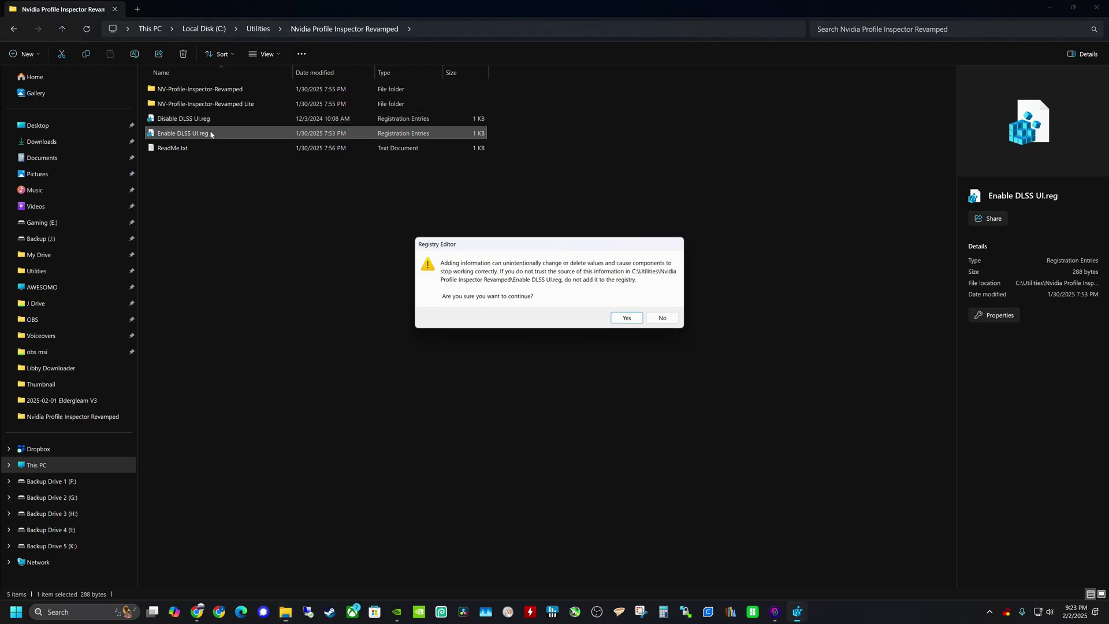
pyautogui.click(630, 320)
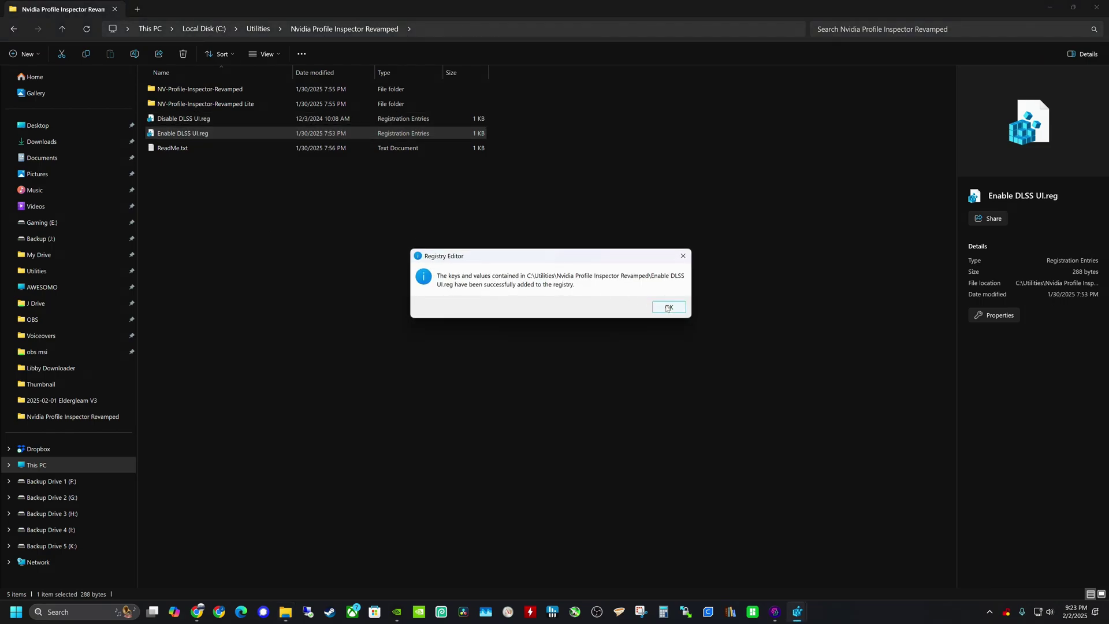
pyautogui.click(739, 306)
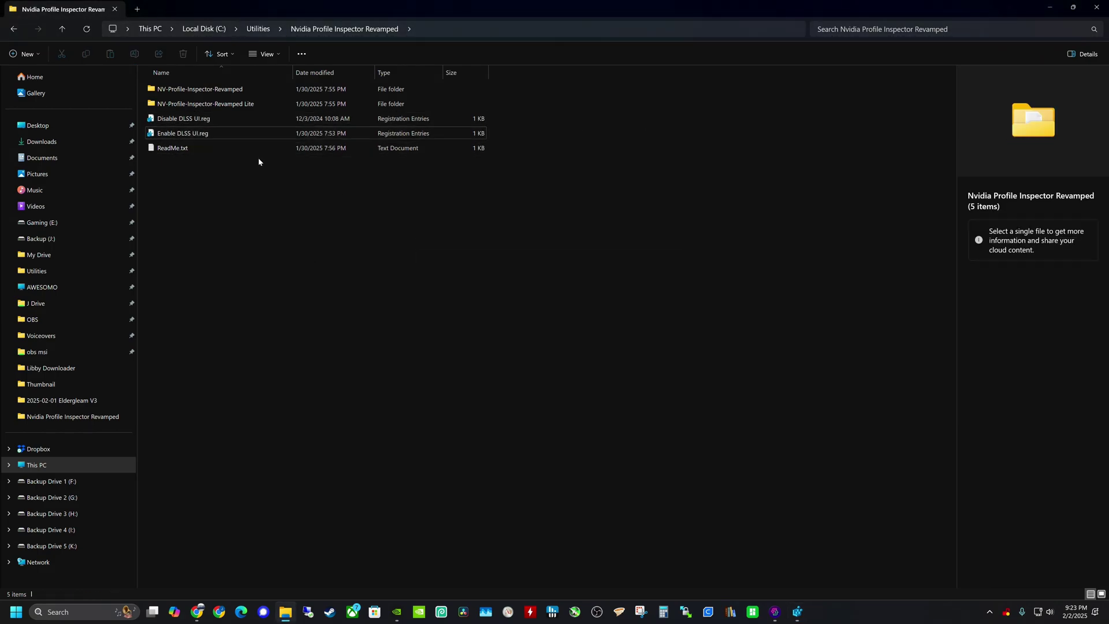
# - Launch nvidiaProfileInspector.exe from the NV-Profile-Inspector-Revamped folder
pyautogui.doubleClick(217, 90)
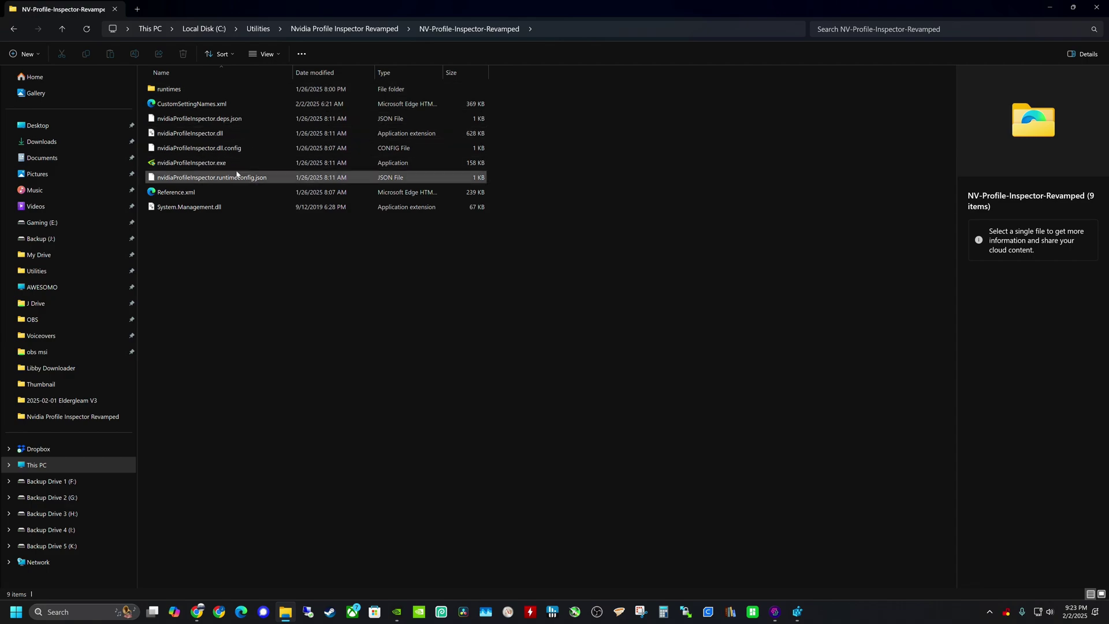
pyautogui.hotkey('alt', 'Left')
pyautogui.doubleClick(217, 90)
pyautogui.doubleClick(209, 163)
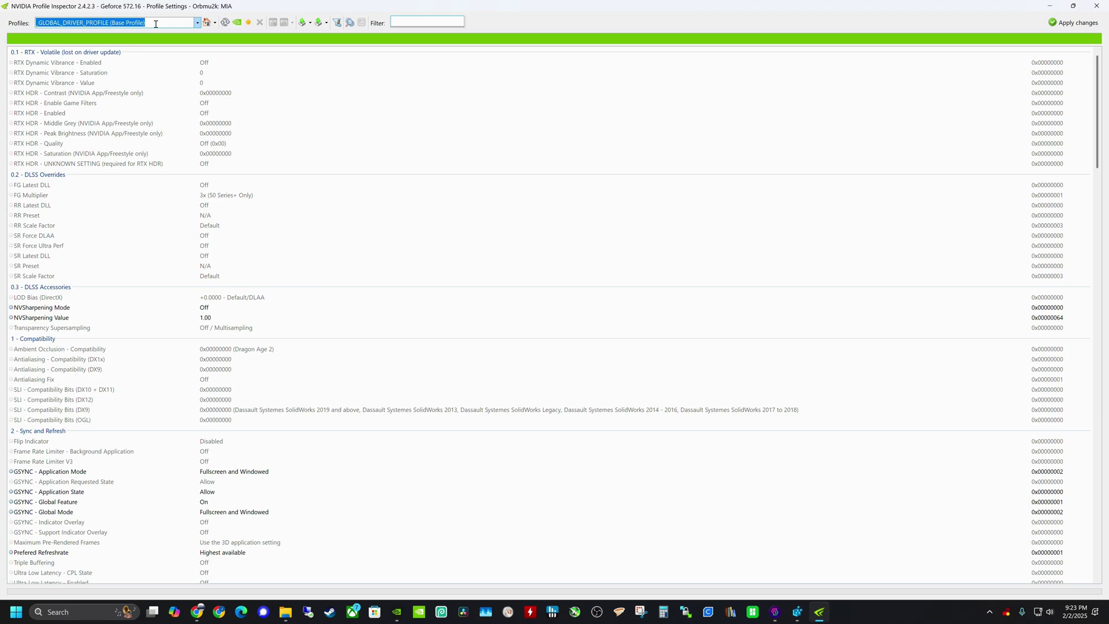
# - Search profiles for 'red d' and load the Red Dead Redemption 2 profile
pyautogui.press('BackSpace')
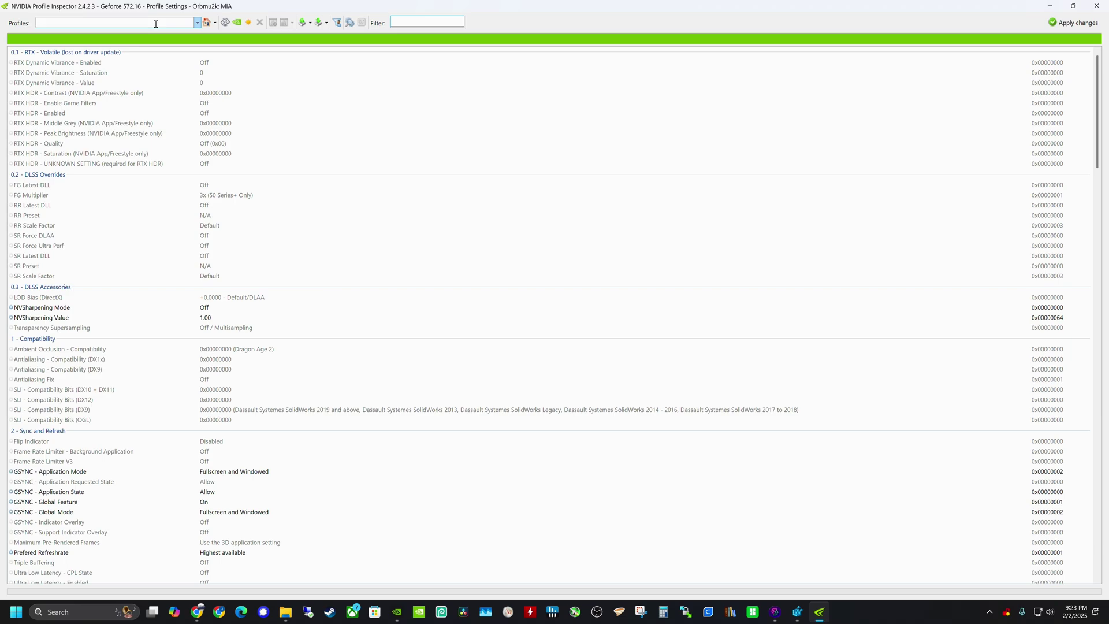
pyautogui.write('red')
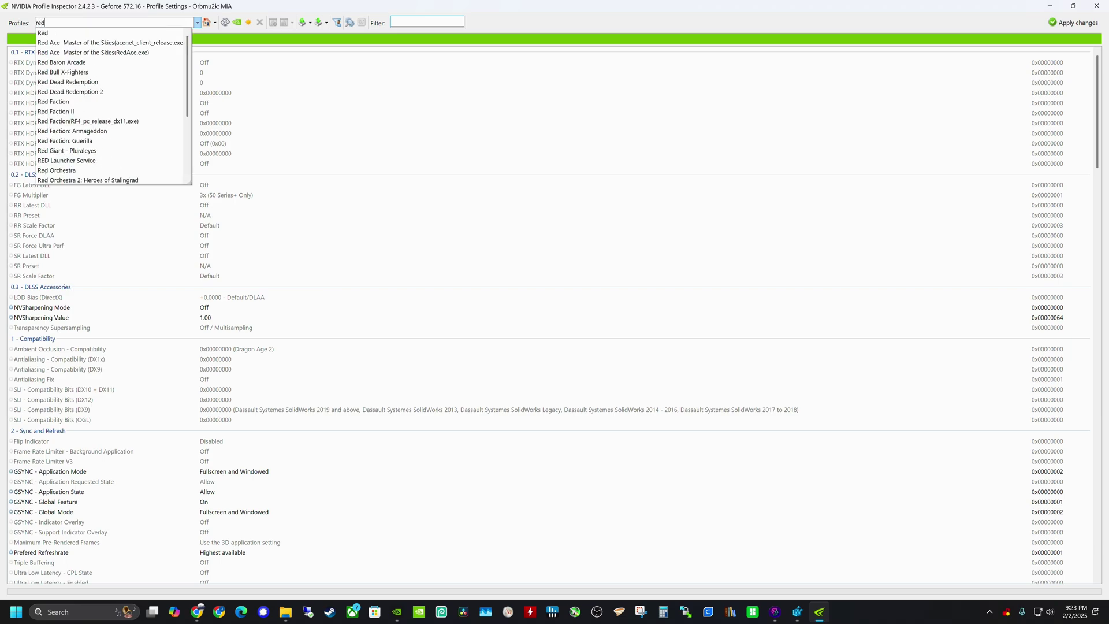
pyautogui.write(' d')
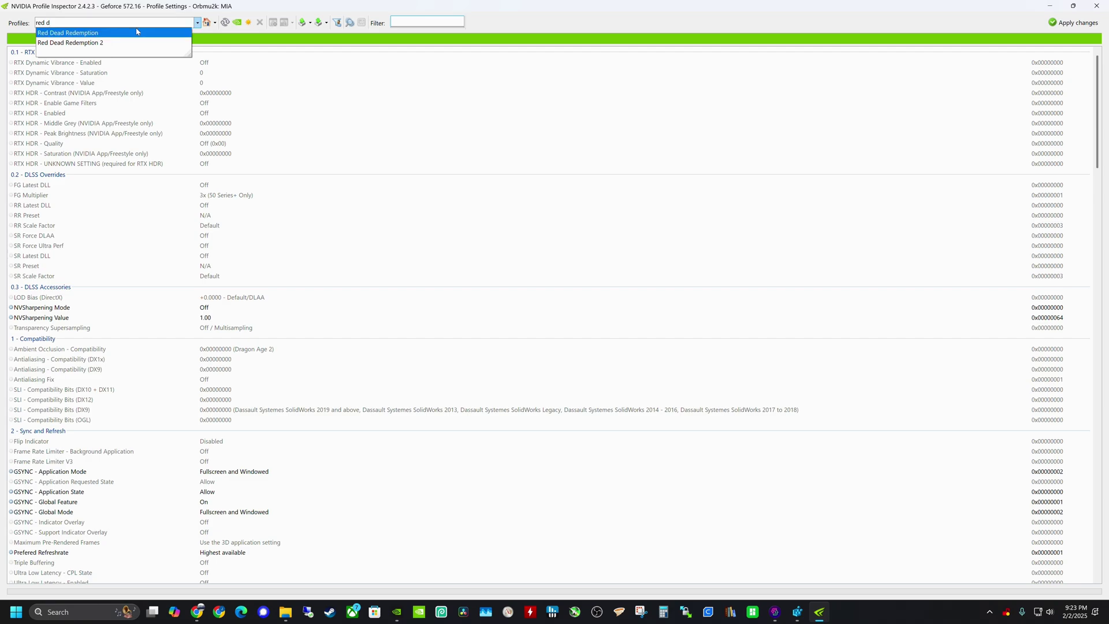
pyautogui.click(102, 43)
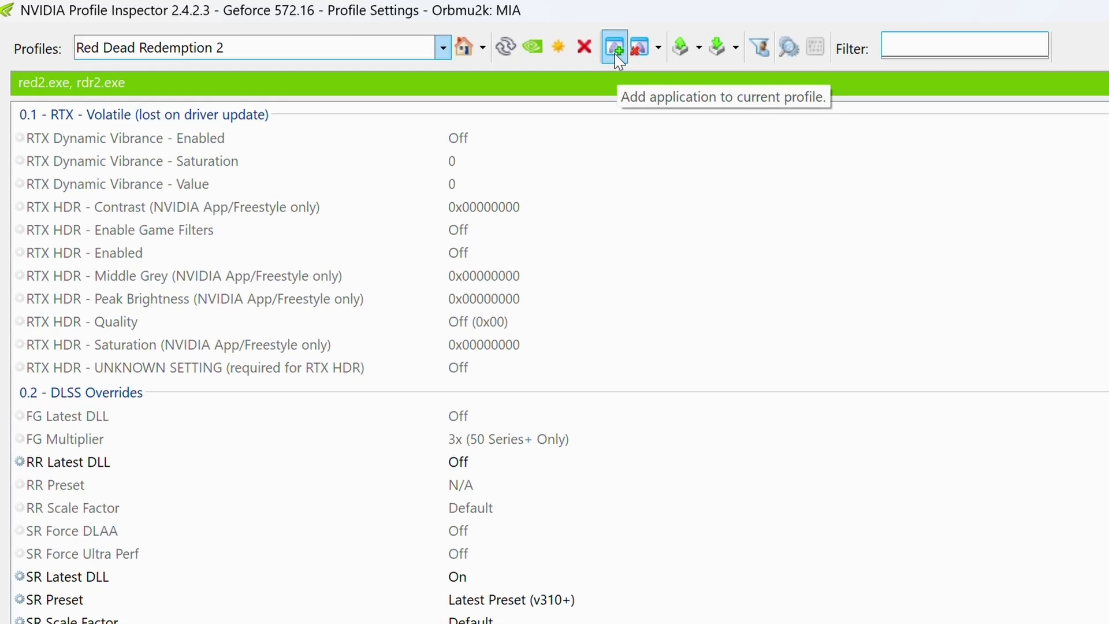
# - Try attaching RDR2.exe to the profile and dismiss the already-assigned error
pyautogui.click(616, 55)
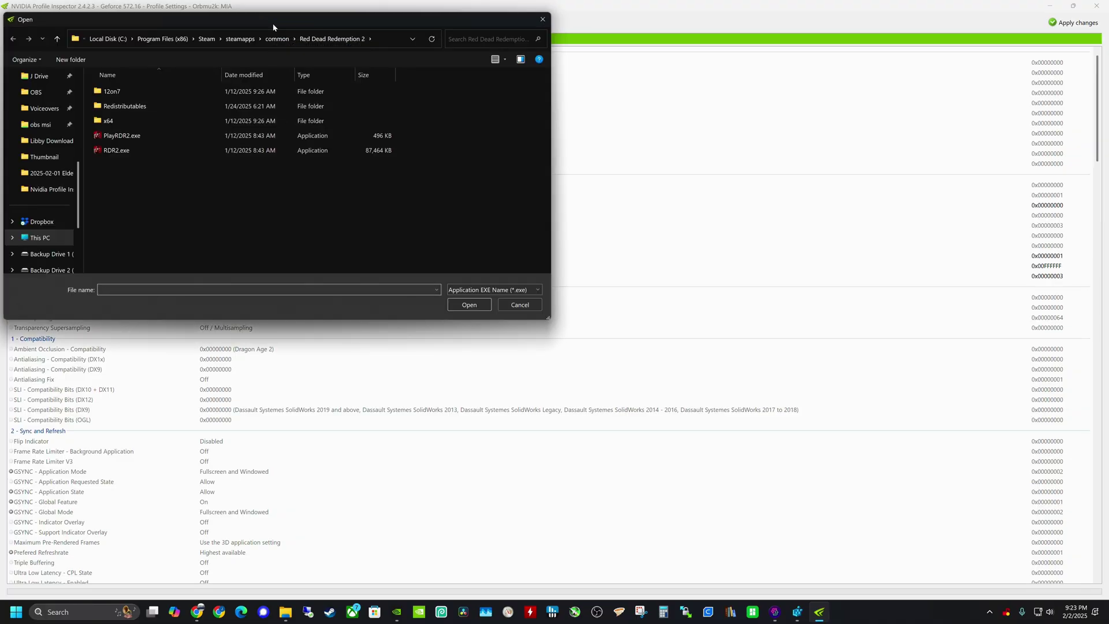
pyautogui.click(124, 151)
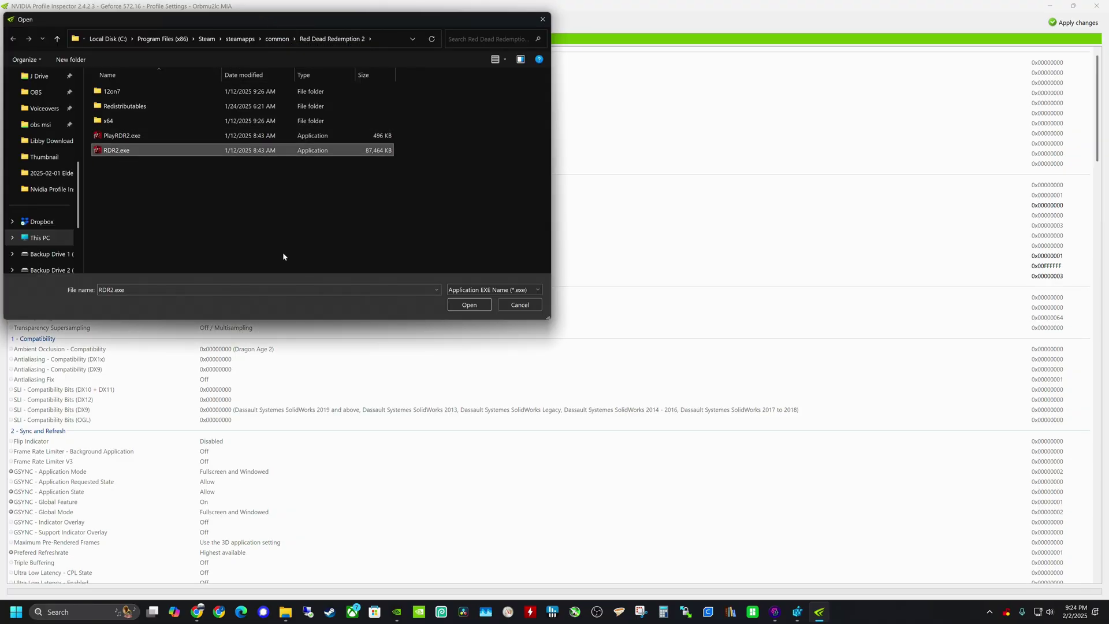
pyautogui.click(469, 304)
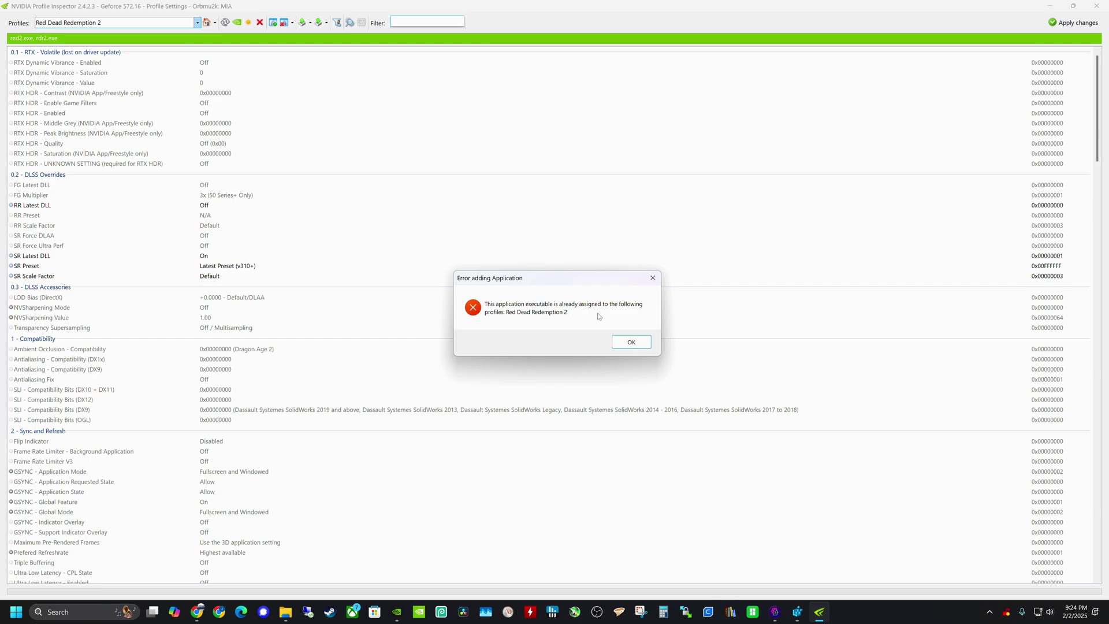
pyautogui.click(628, 342)
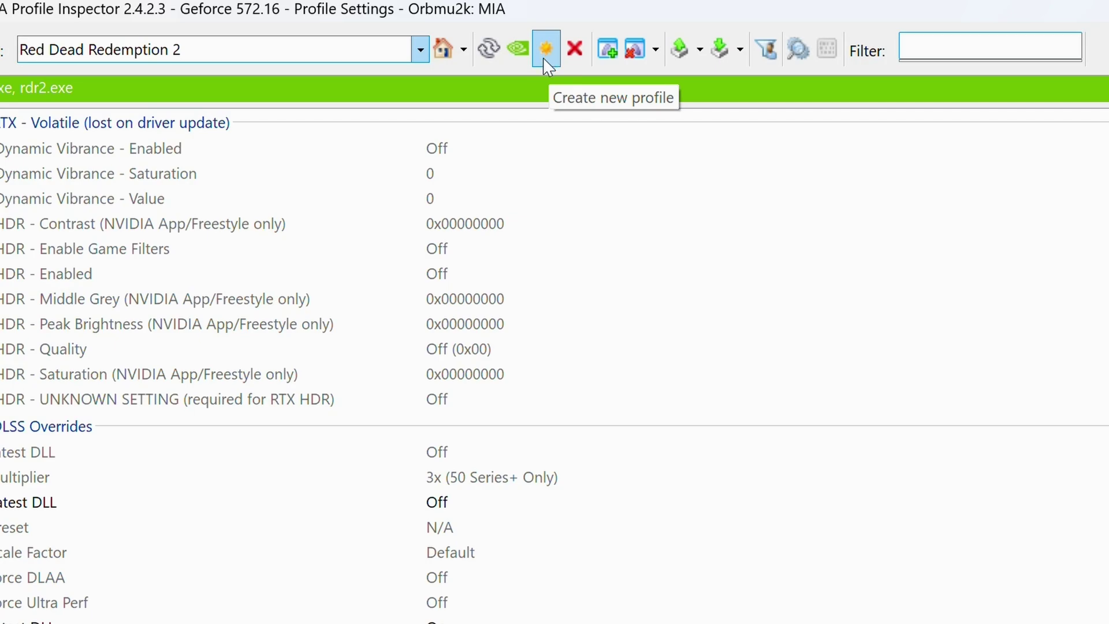
pyautogui.click(544, 60)
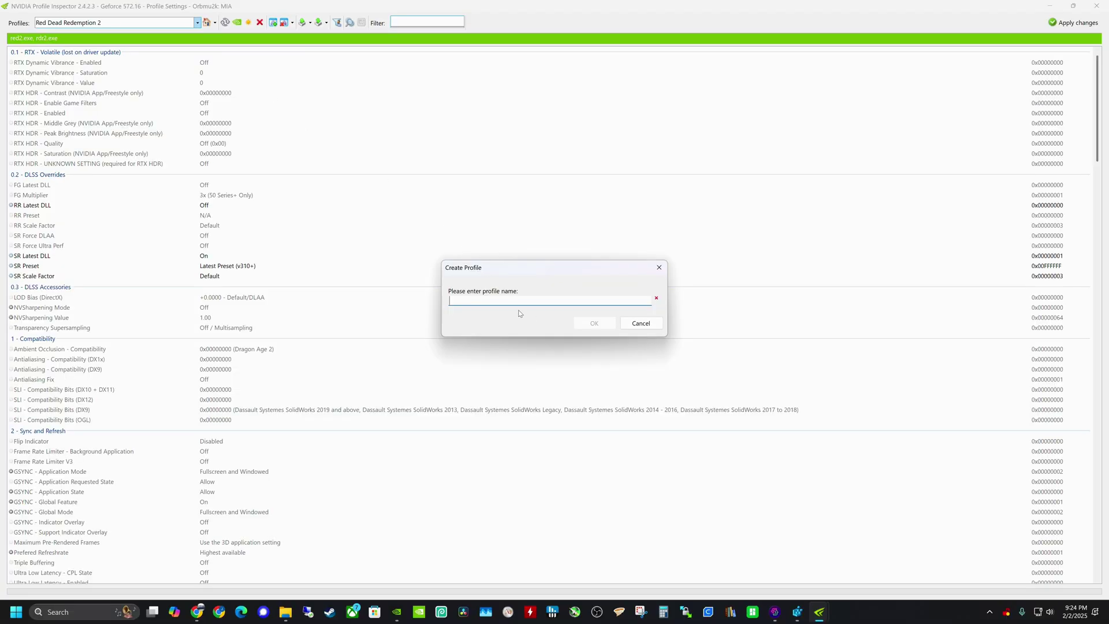
pyautogui.click(650, 328)
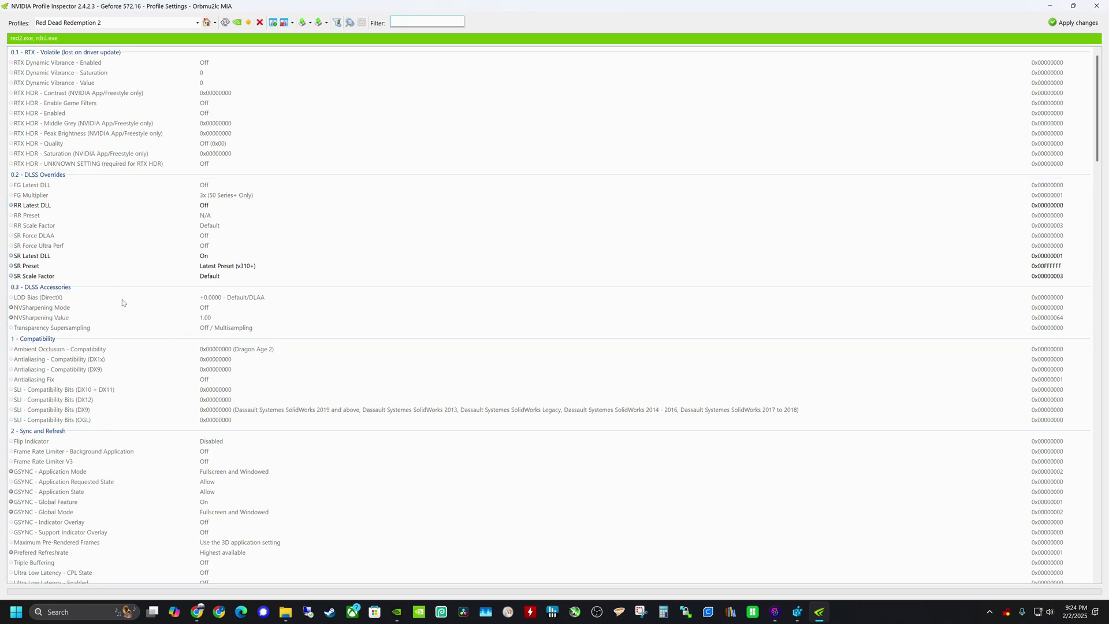
# - Turn RR Latest DLL on and set RR Preset to Latest Preset (v310+)
pyautogui.click(39, 207)
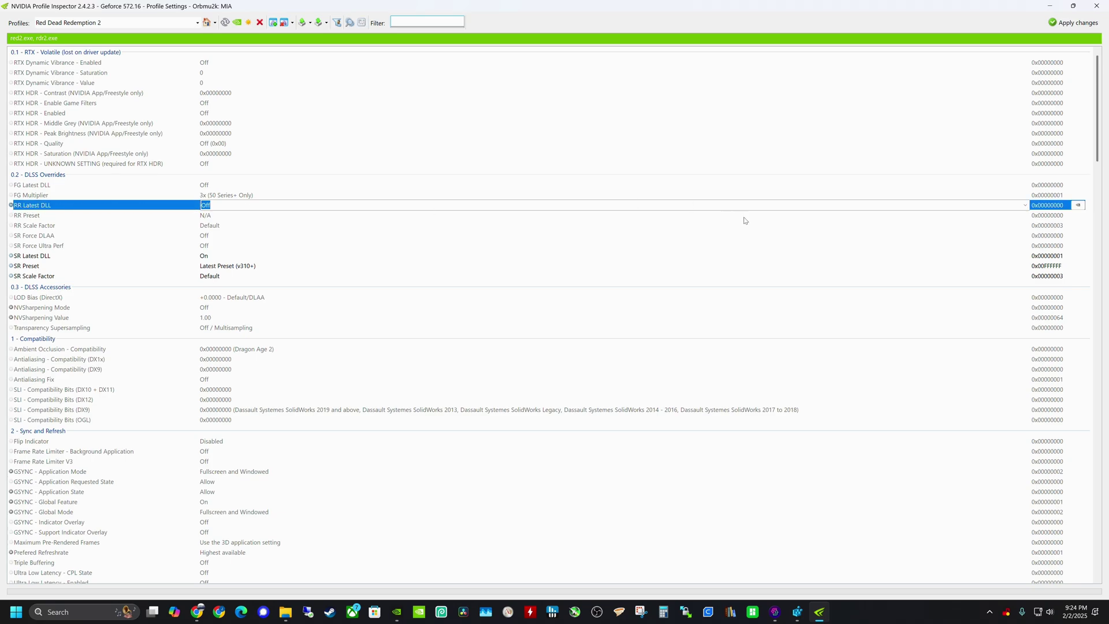
pyautogui.click(1025, 205)
pyautogui.click(261, 225)
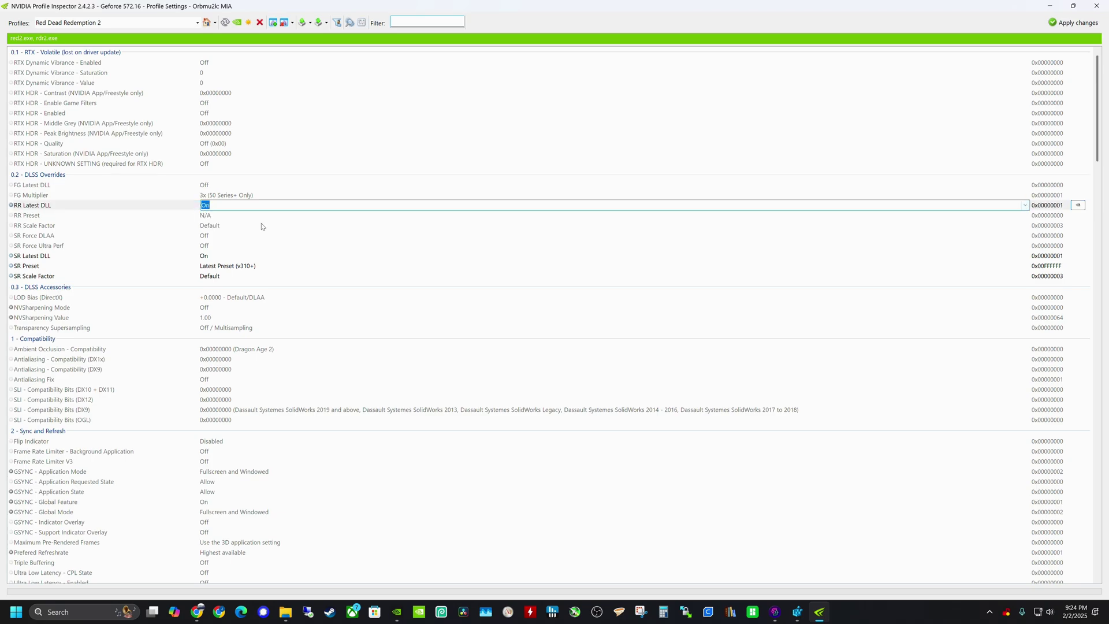
pyautogui.click(220, 215)
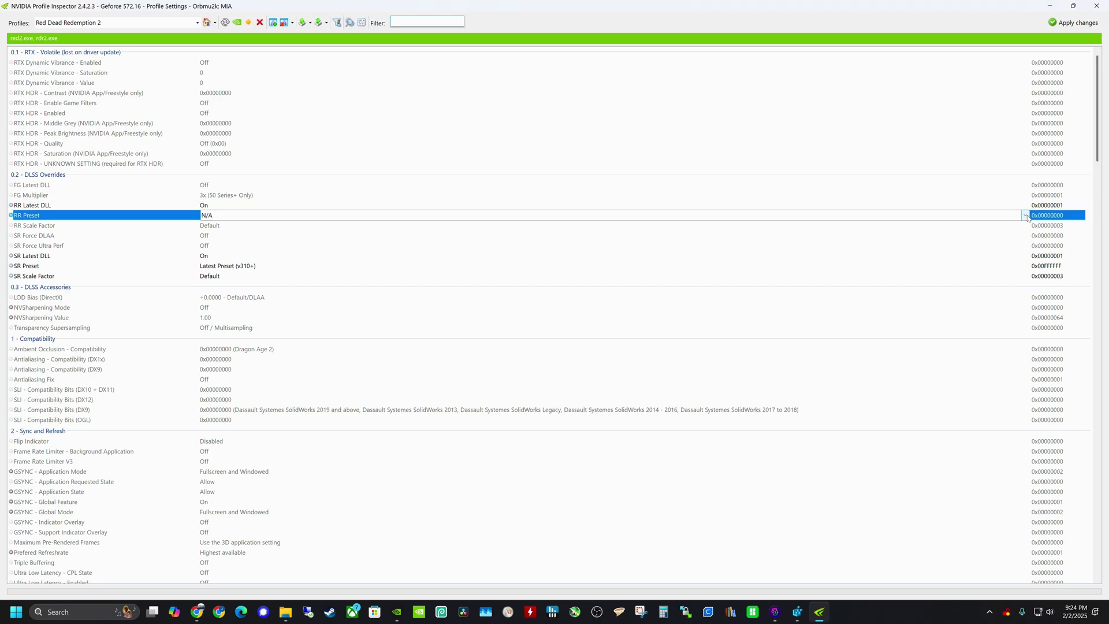
pyautogui.click(1024, 216)
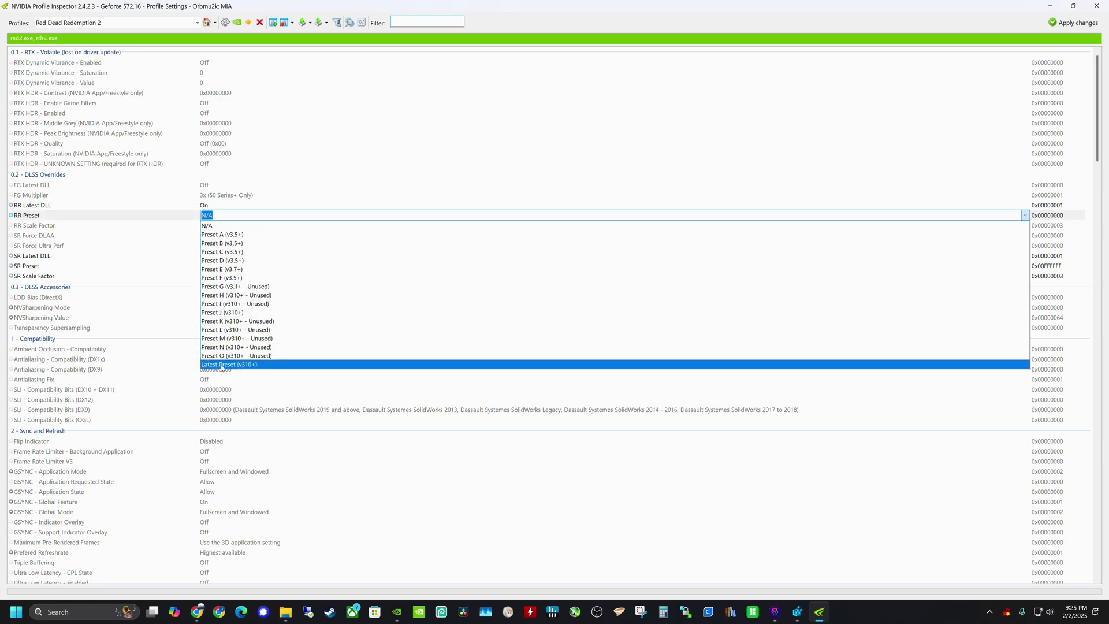
pyautogui.click(221, 364)
# - Set SR Latest DLL On, SR Preset to Latest Preset (v310+), SR Scale Factor Default, then apply
pyautogui.click(213, 255)
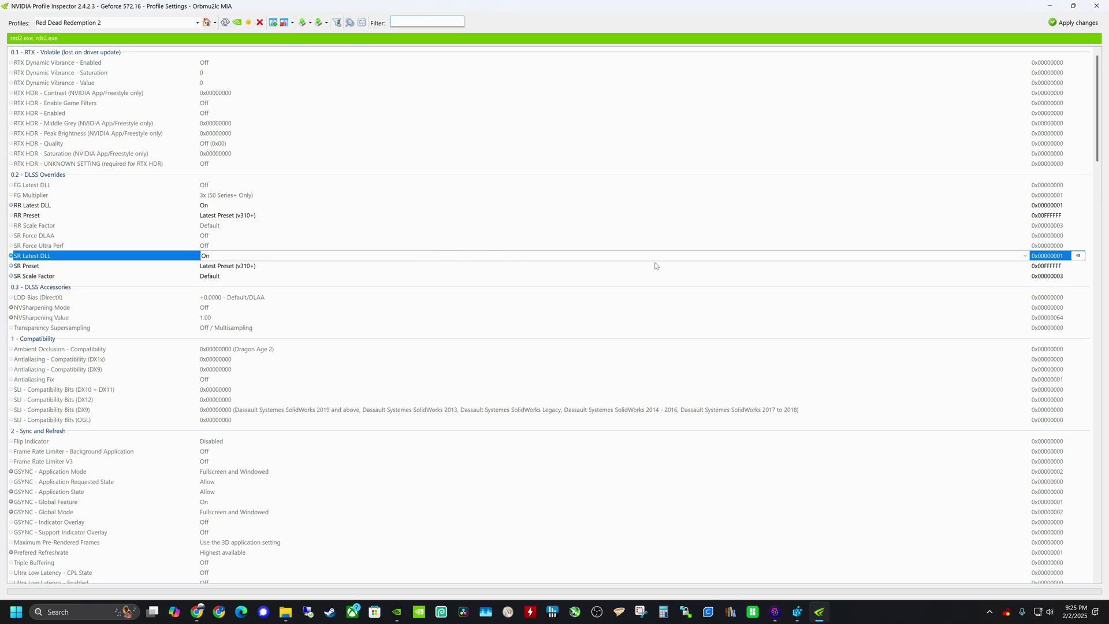
pyautogui.click(1025, 256)
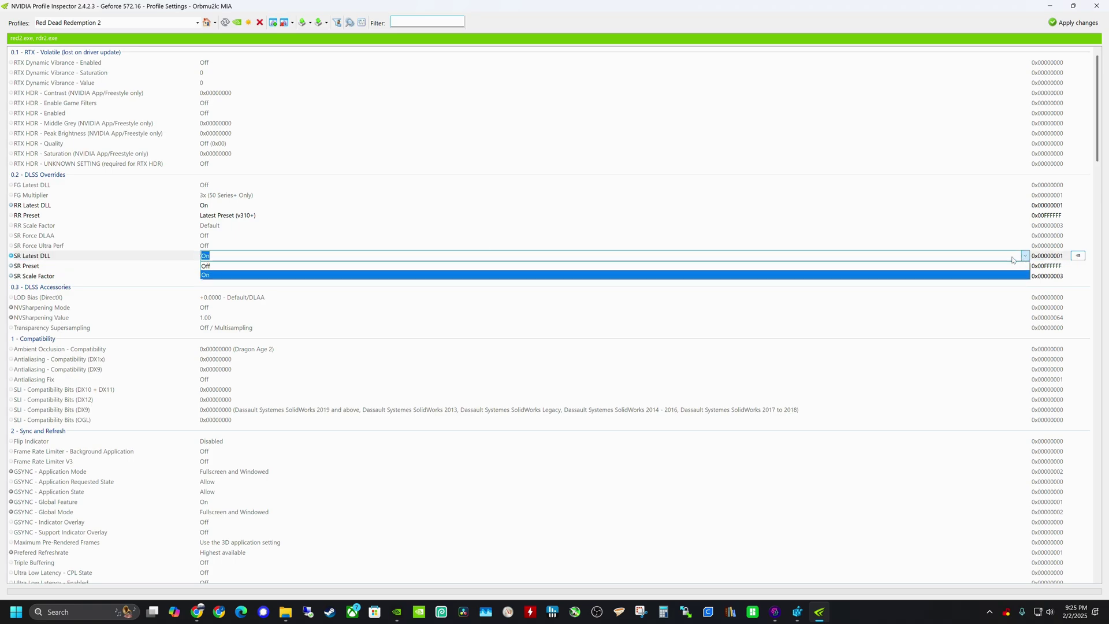
pyautogui.click(276, 275)
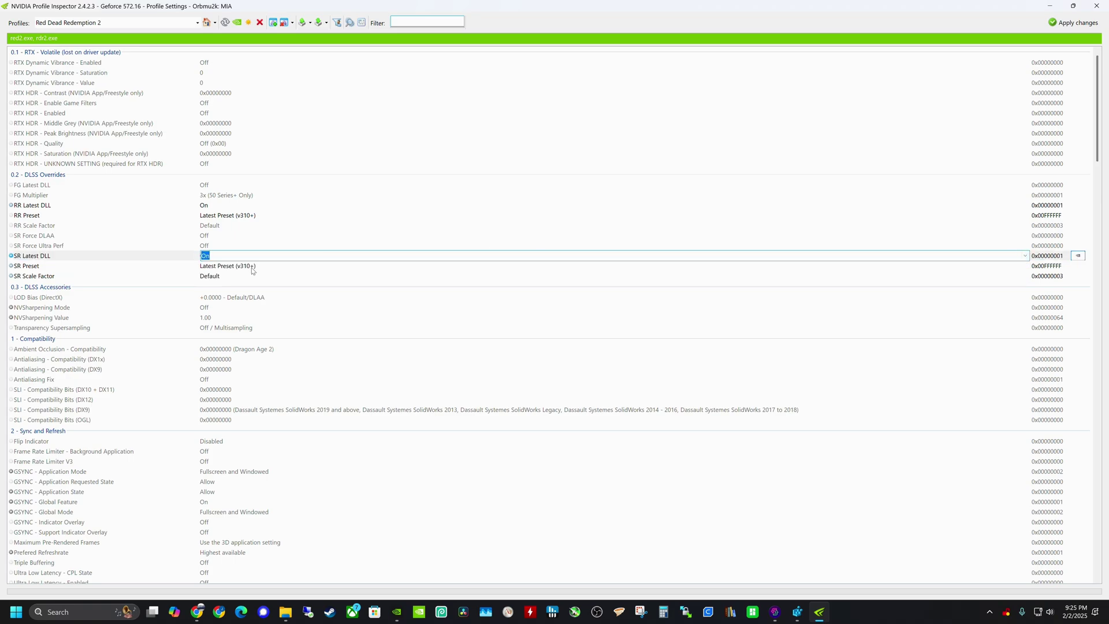
pyautogui.click(290, 265)
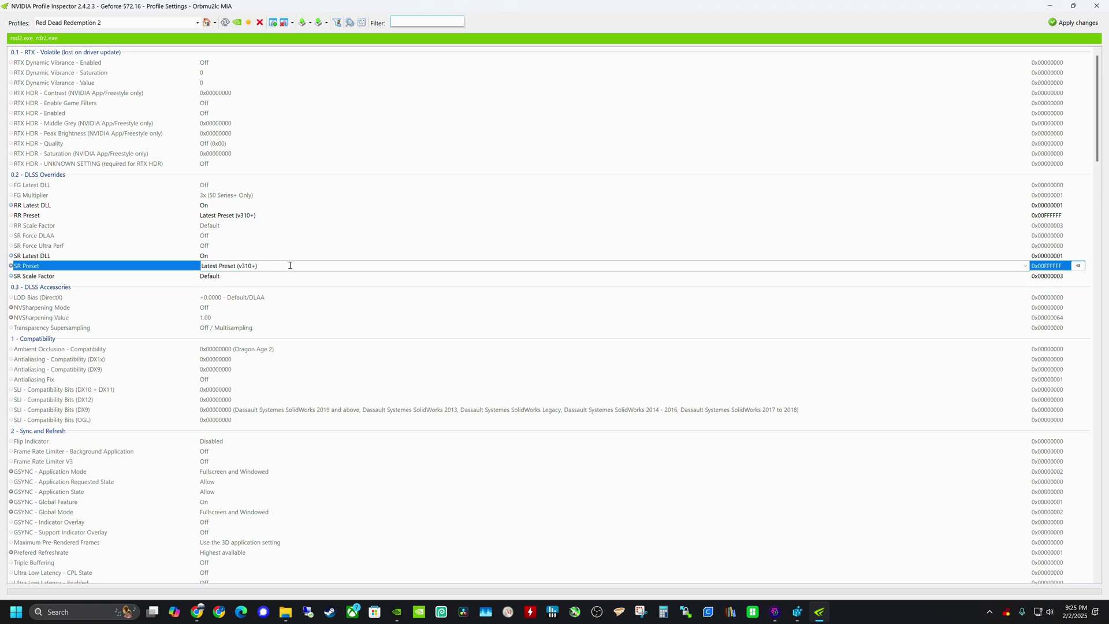
pyautogui.click(1025, 266)
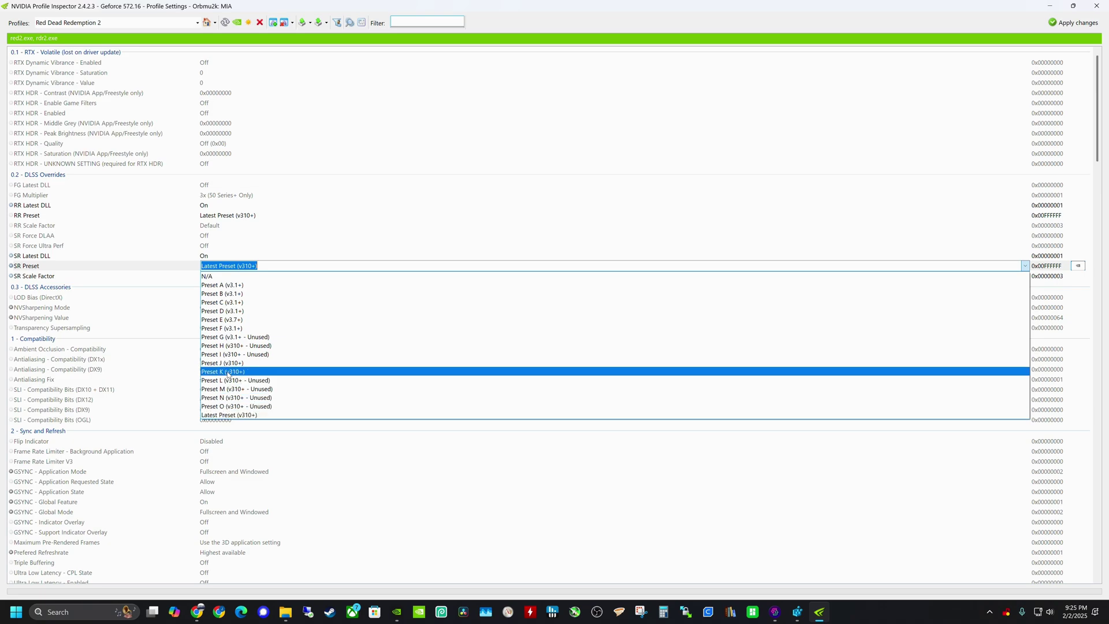
pyautogui.click(234, 415)
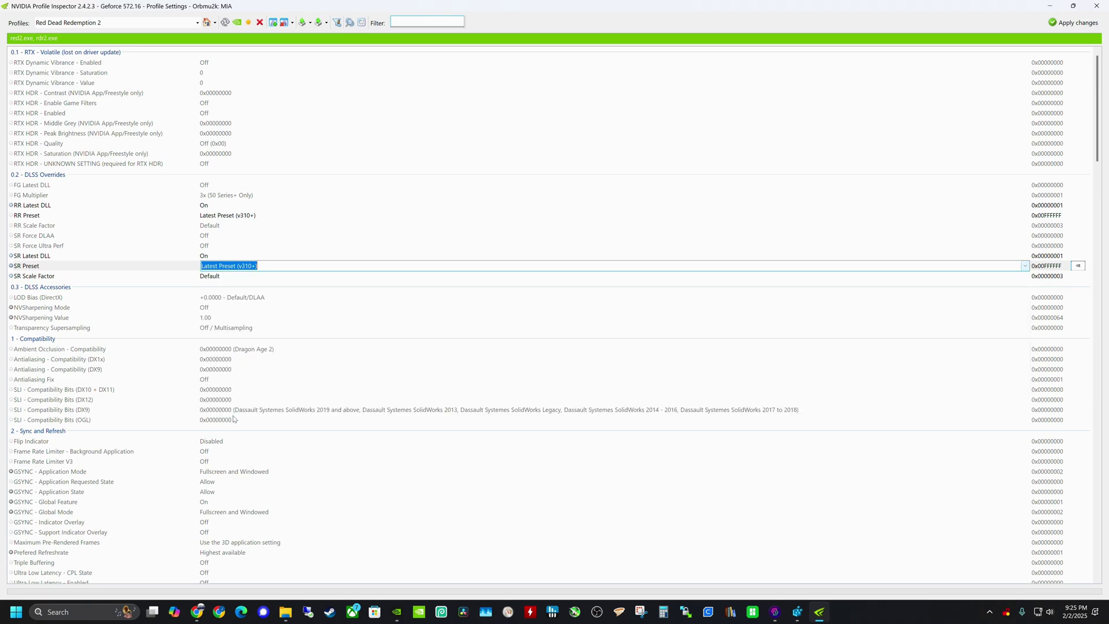
pyautogui.click(211, 276)
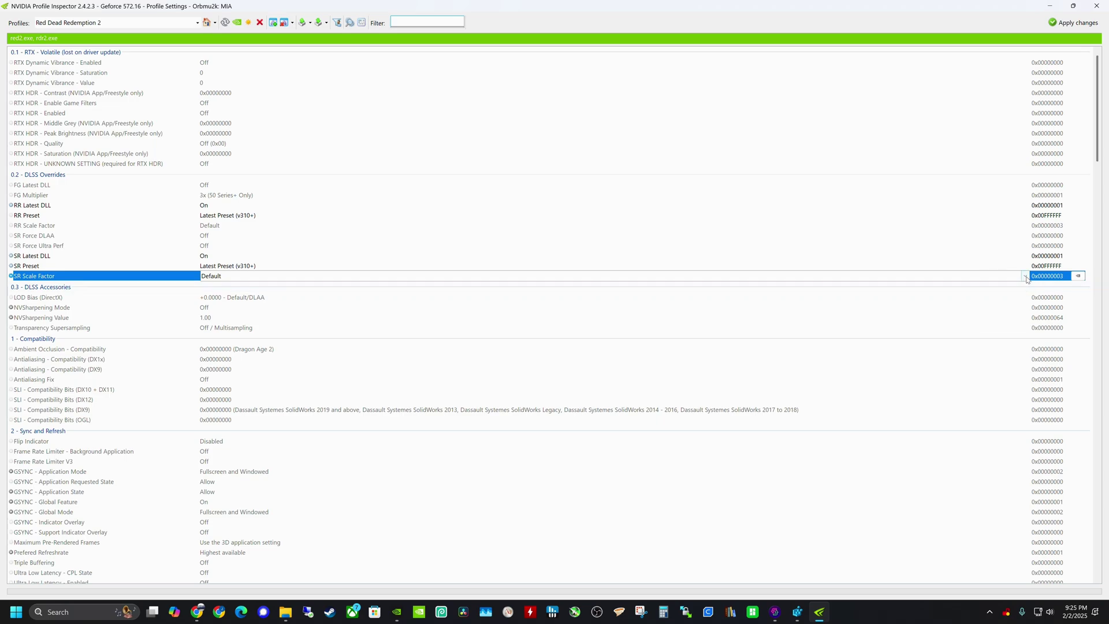
pyautogui.click(992, 277)
pyautogui.click(329, 298)
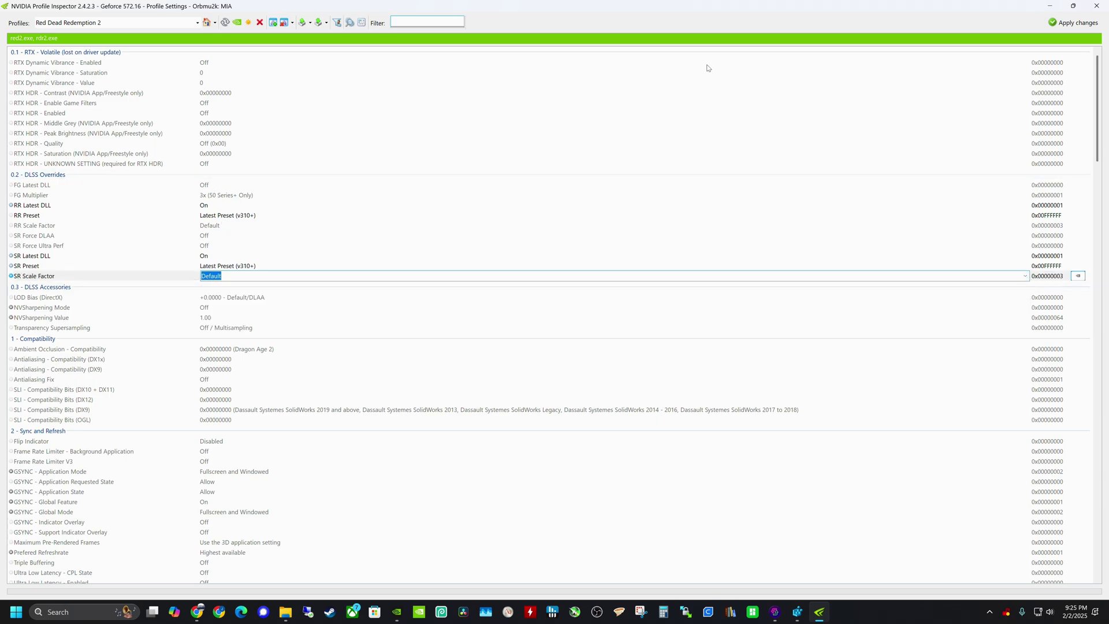
pyautogui.click(1076, 25)
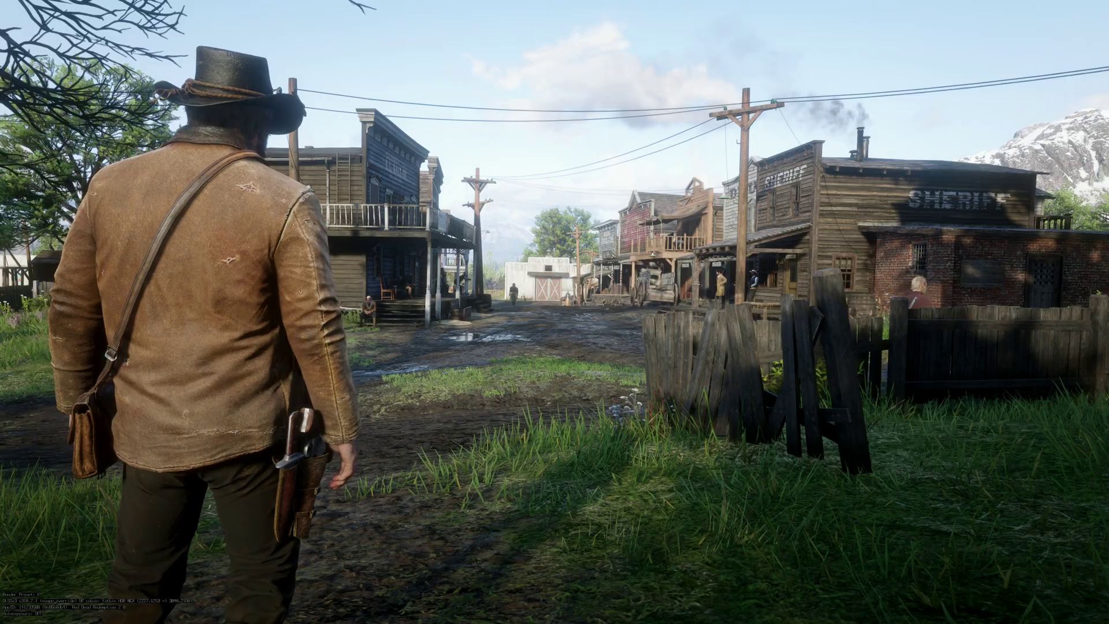
# - Crouch, then walk and run the character into town
pyautogui.press('ctrl')
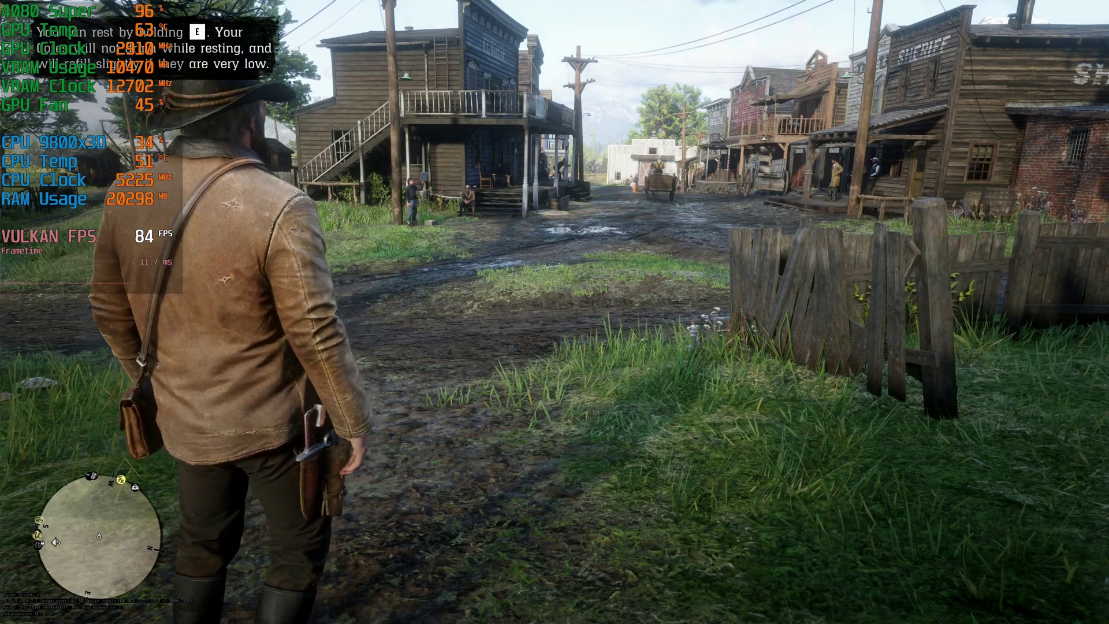
pyautogui.press('w')
pyautogui.press('shift')
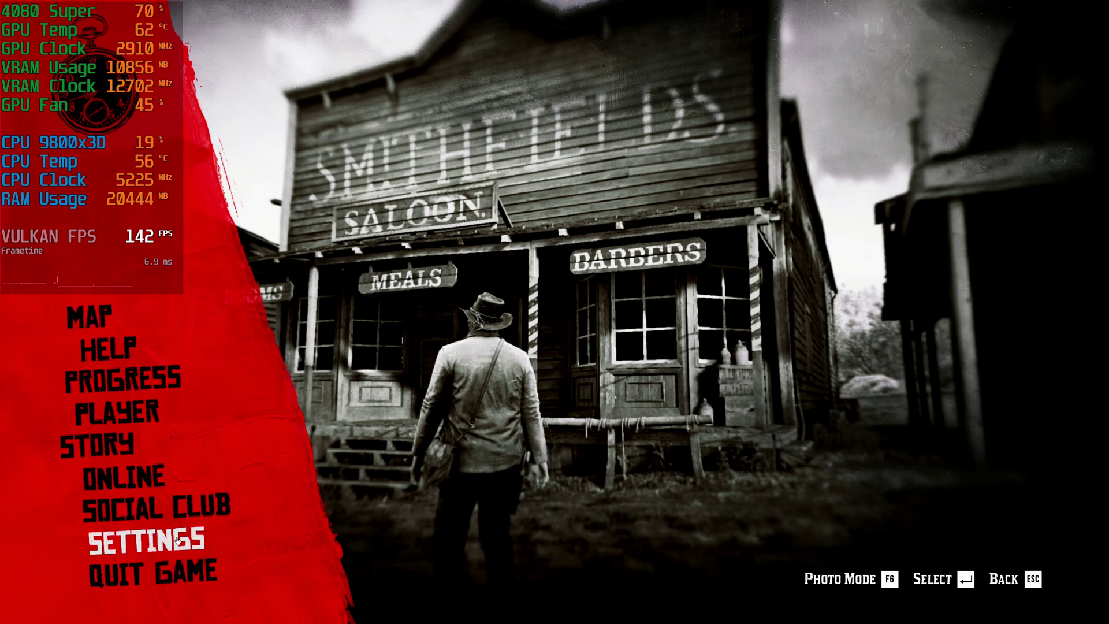
# - In Graphics settings, step NVIDIA DLSS from Balanced to Ultra Performance and apply
pyautogui.click(146, 540)
pyautogui.scroll(-2, 646, 378)
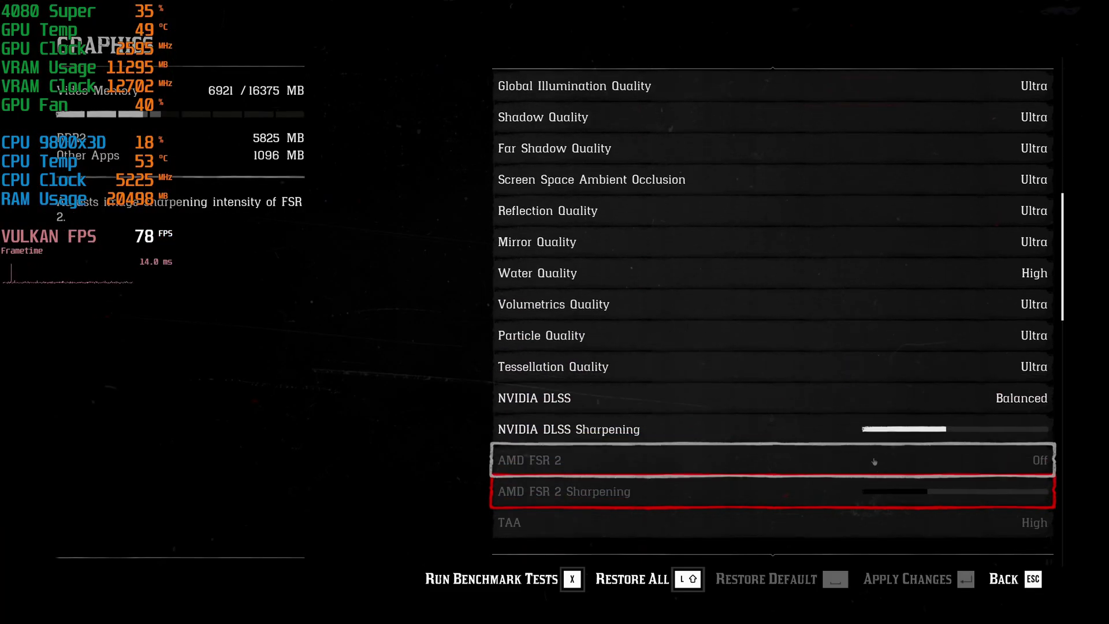
pyautogui.click(986, 399)
pyautogui.click(970, 400)
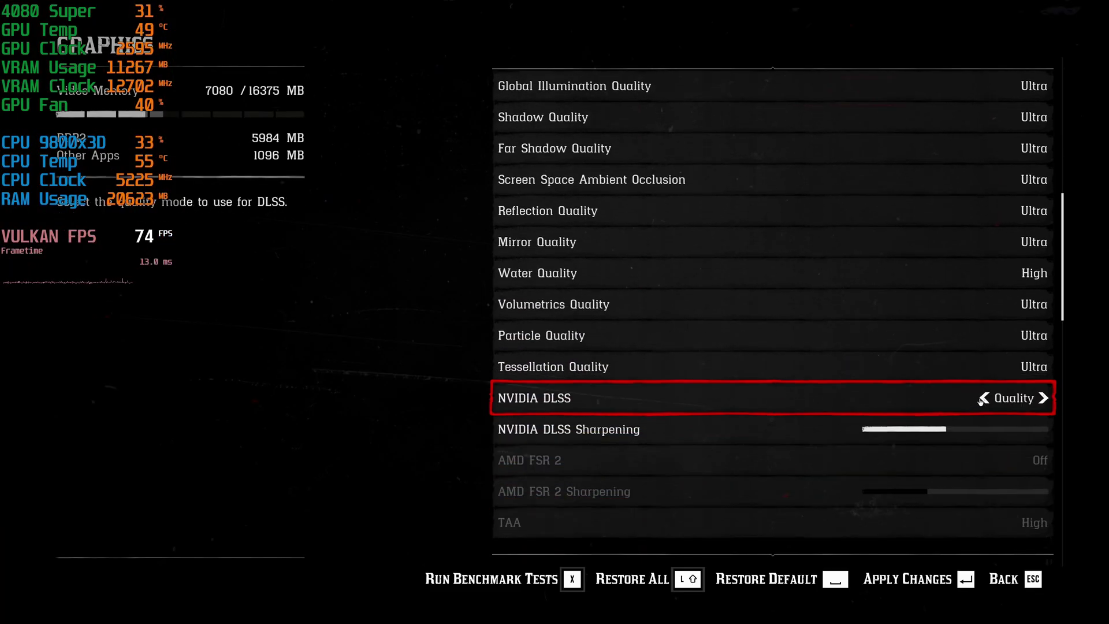
pyautogui.click(995, 399)
pyautogui.click(1005, 400)
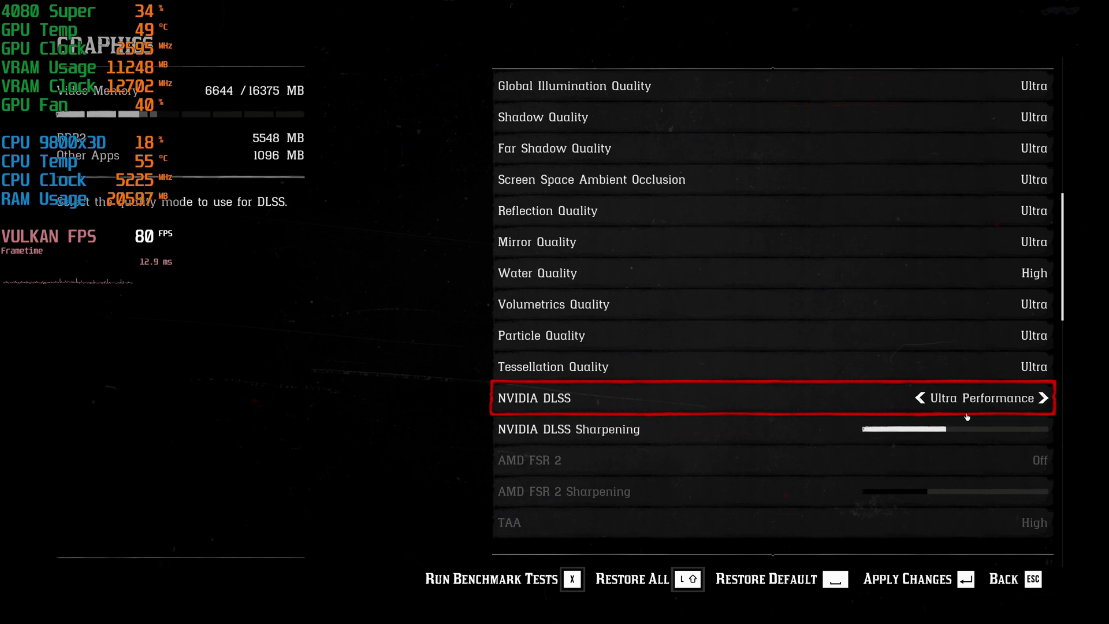
pyautogui.click(929, 579)
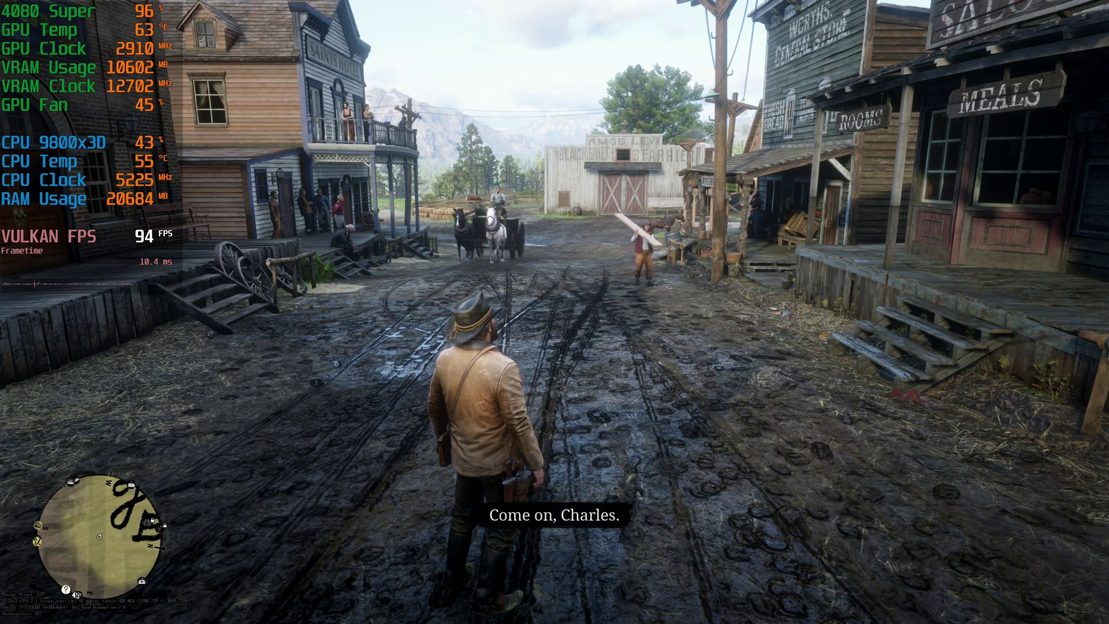
# - Walk, then run the character down the muddy street past the wagon and blacksmith
pyautogui.press('w')
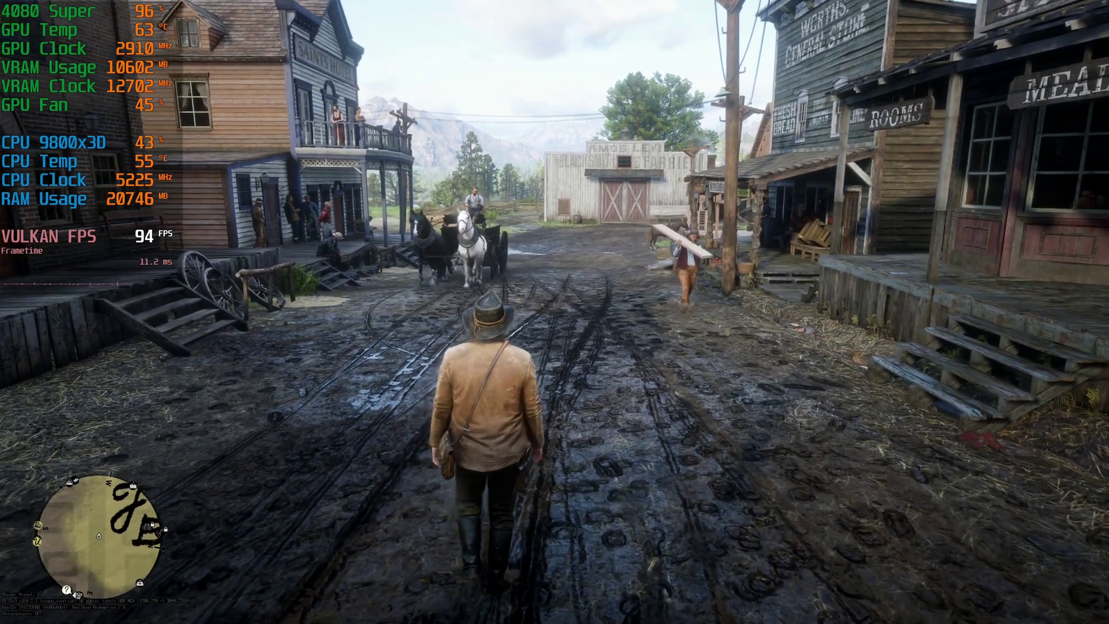
pyautogui.press('w')
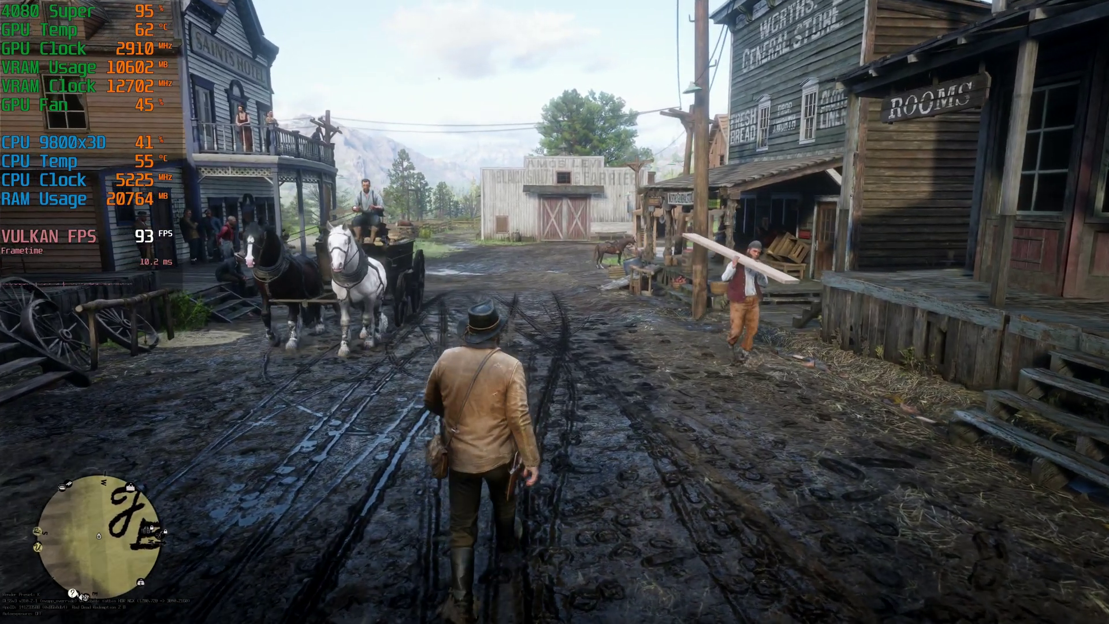
pyautogui.press('w')
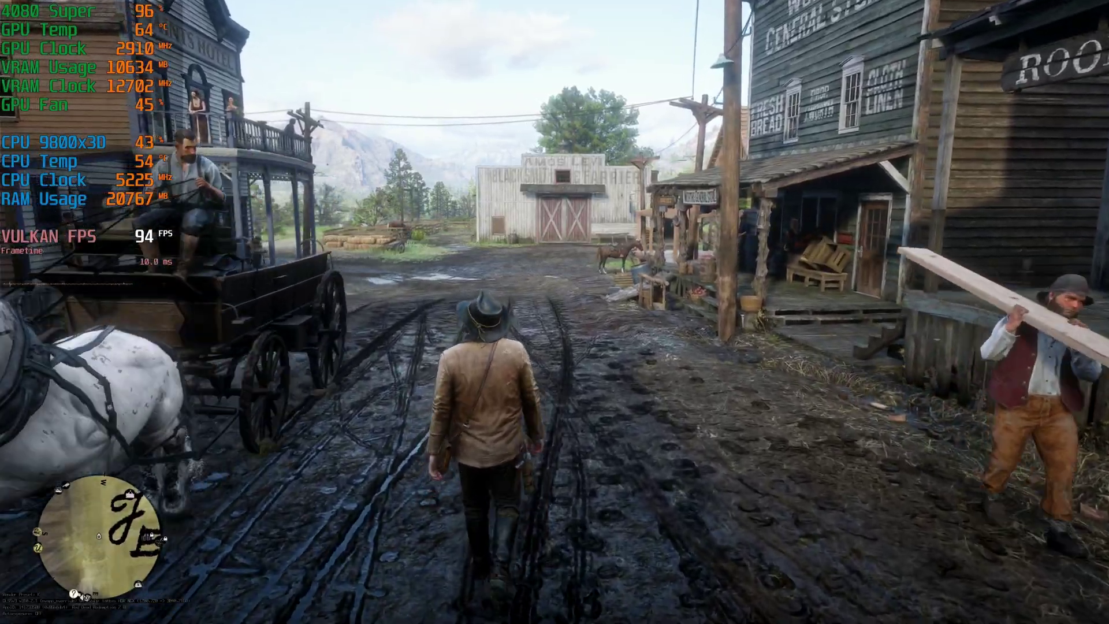
pyautogui.hotkey('shift', 'w')
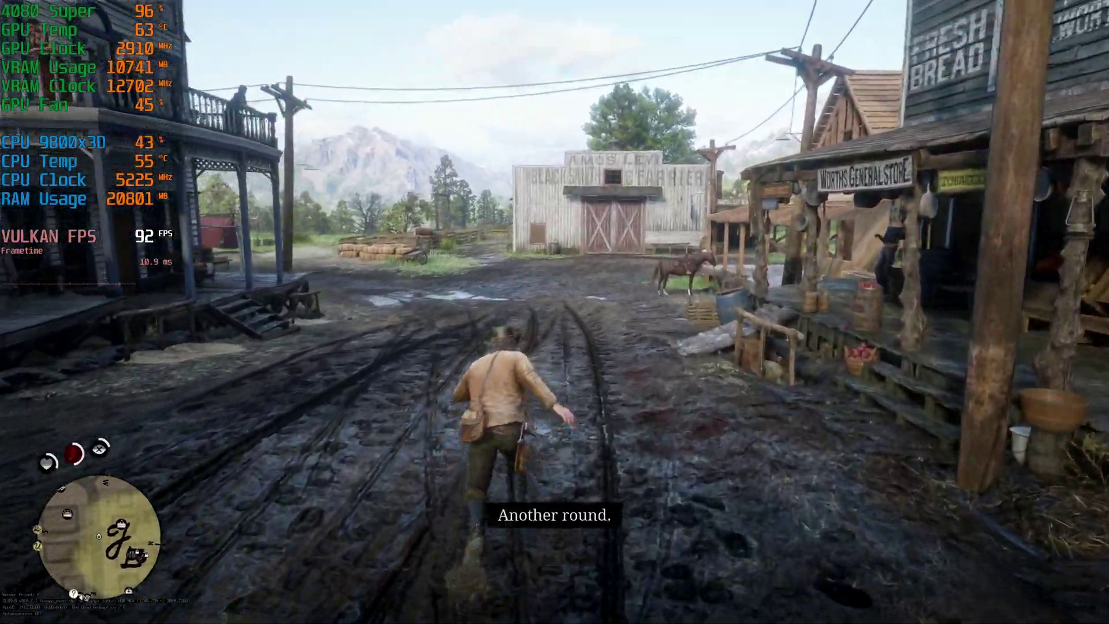
pyautogui.hotkey('shift', 'w')
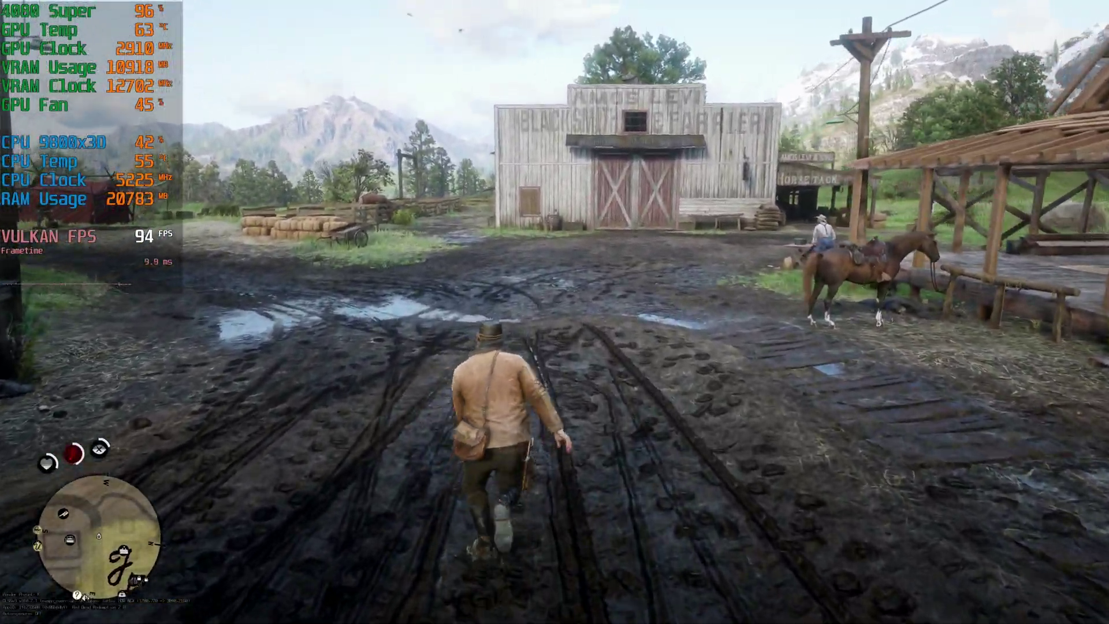
pyautogui.hotkey('shift', 'w')
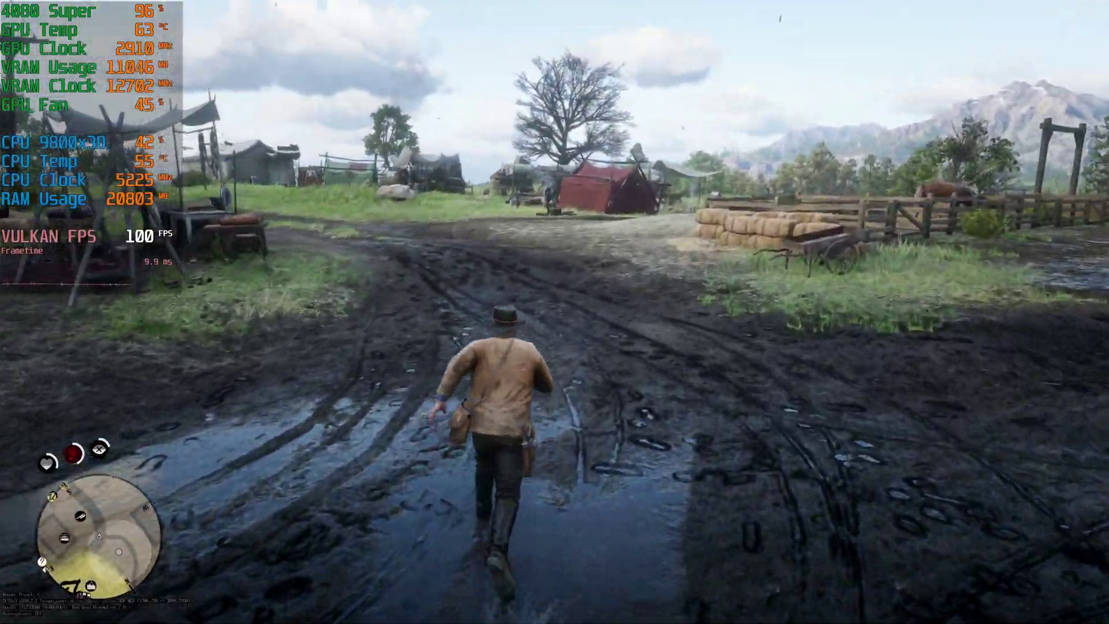
pyautogui.hotkey('shift', 'w')
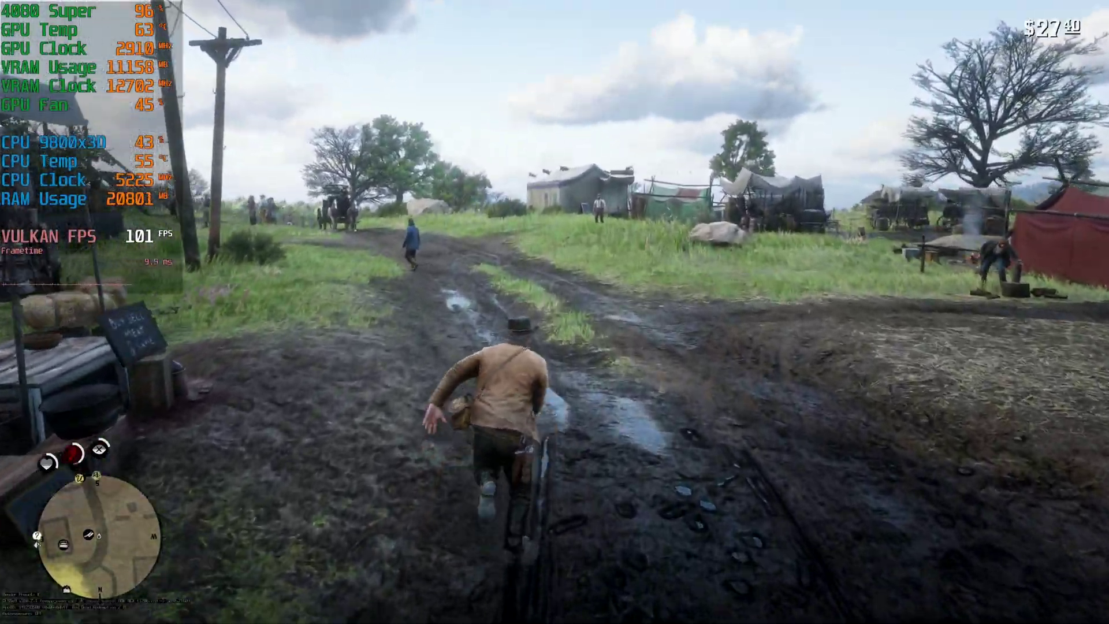
pyautogui.hotkey('shift', 'w')
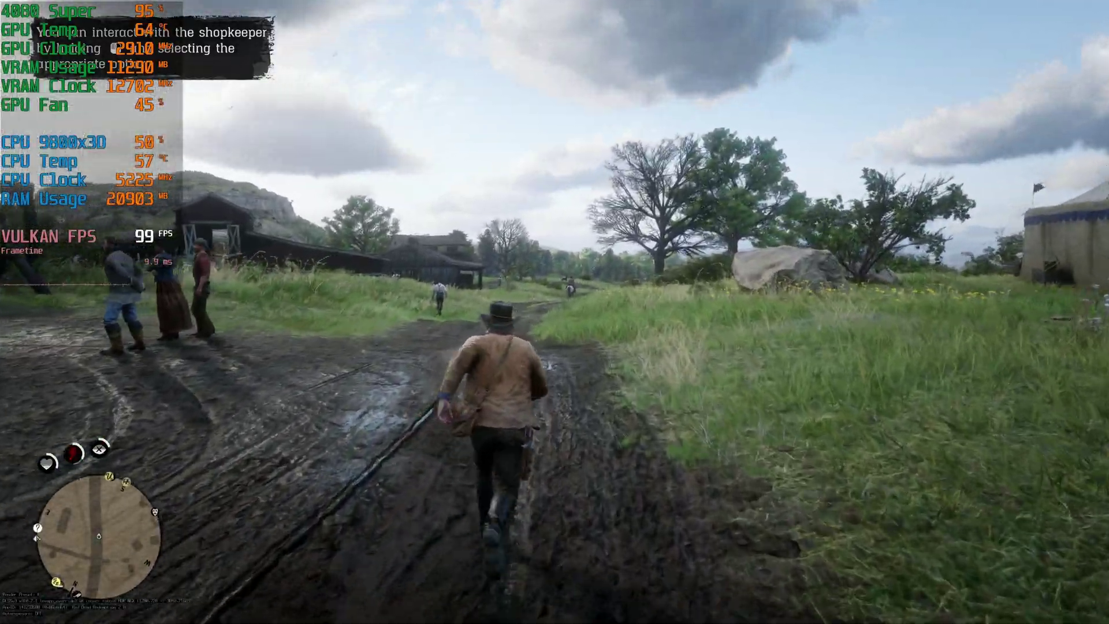
pyautogui.hotkey('shift', 'w')
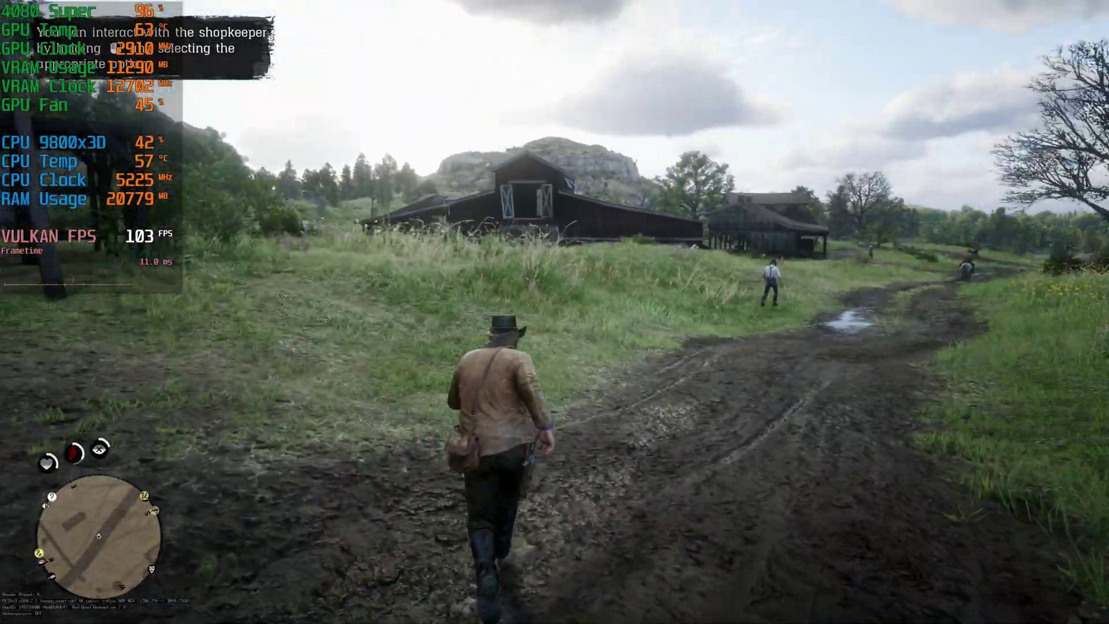
pyautogui.hotkey('shift', 'w')
pyautogui.hotkey('shift', 'w')
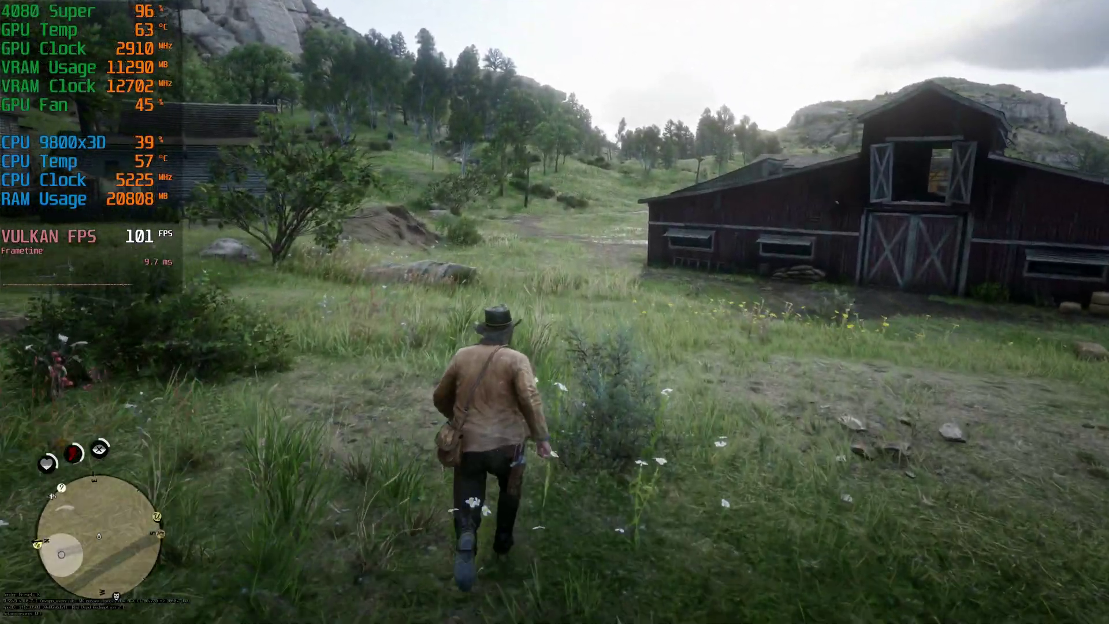
pyautogui.hotkey('shift', 'w')
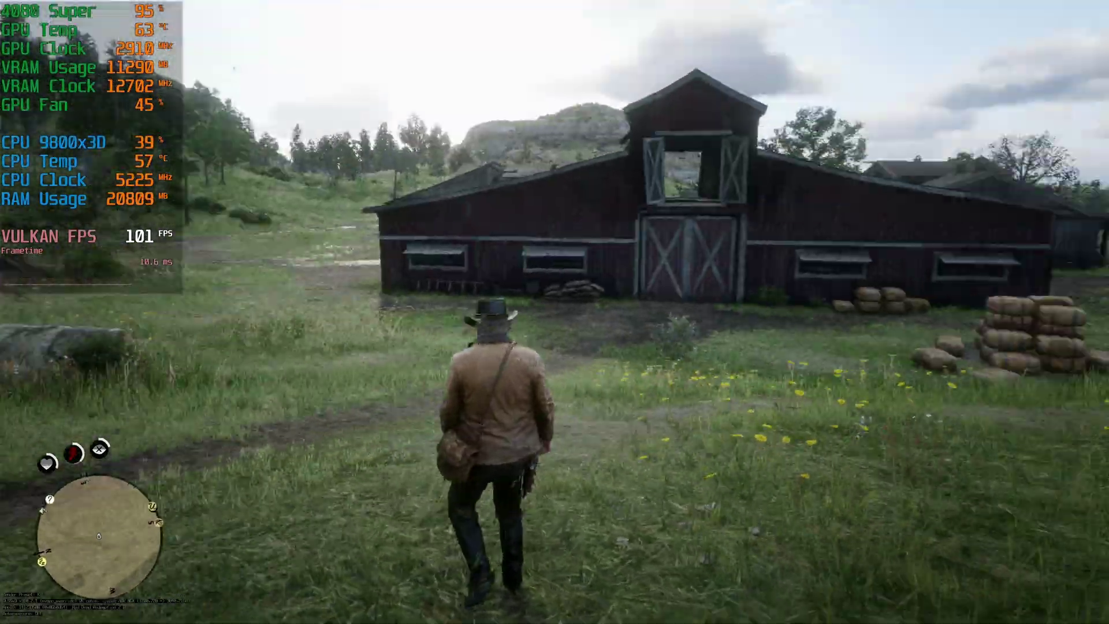
# - Keep running across the field and along the muddy trail toward a rider
pyautogui.press('w')
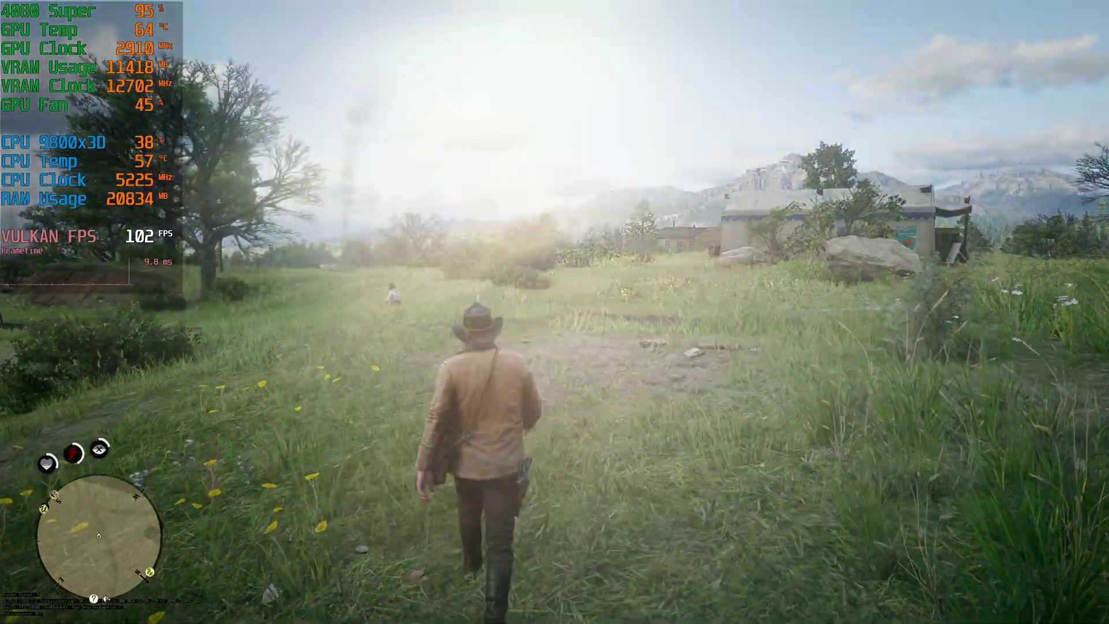
pyautogui.press('w')
pyautogui.press('w')
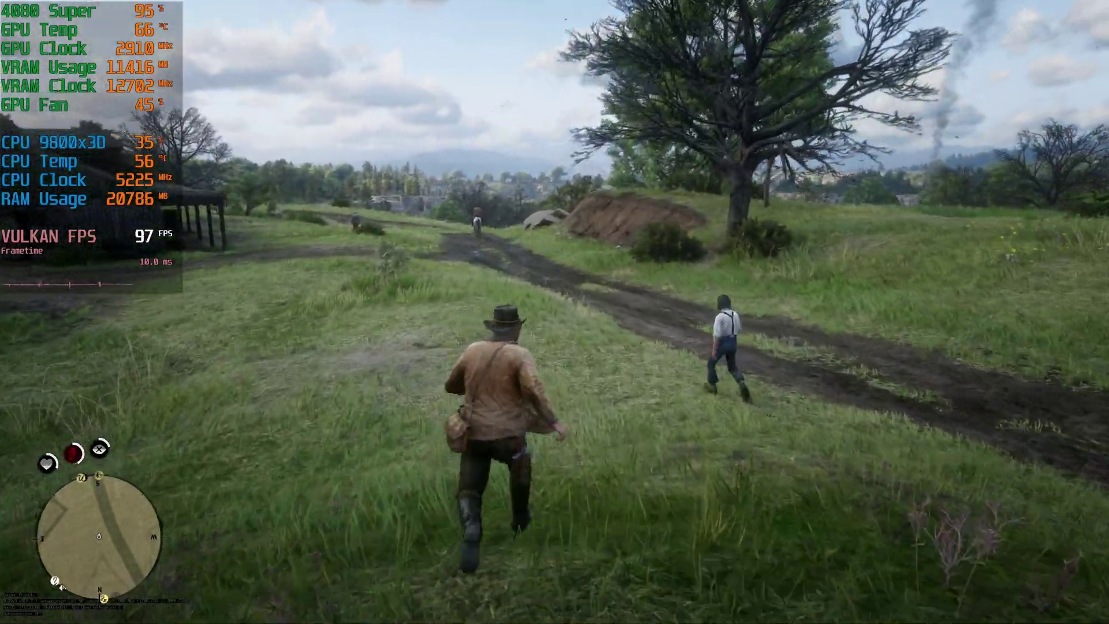
pyautogui.press('w')
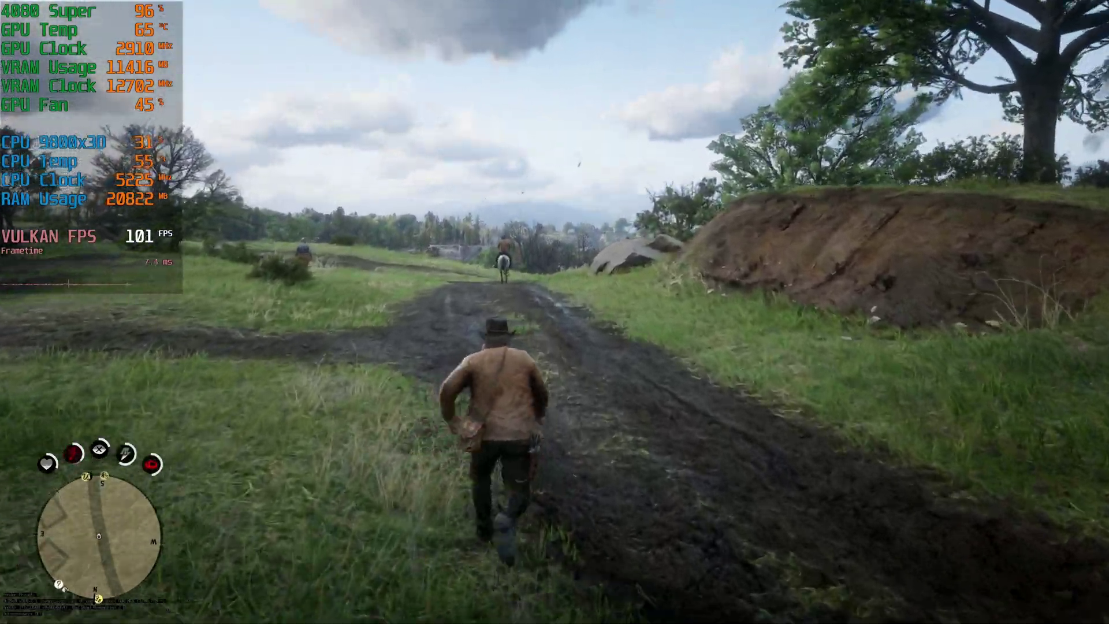
pyautogui.press('w')
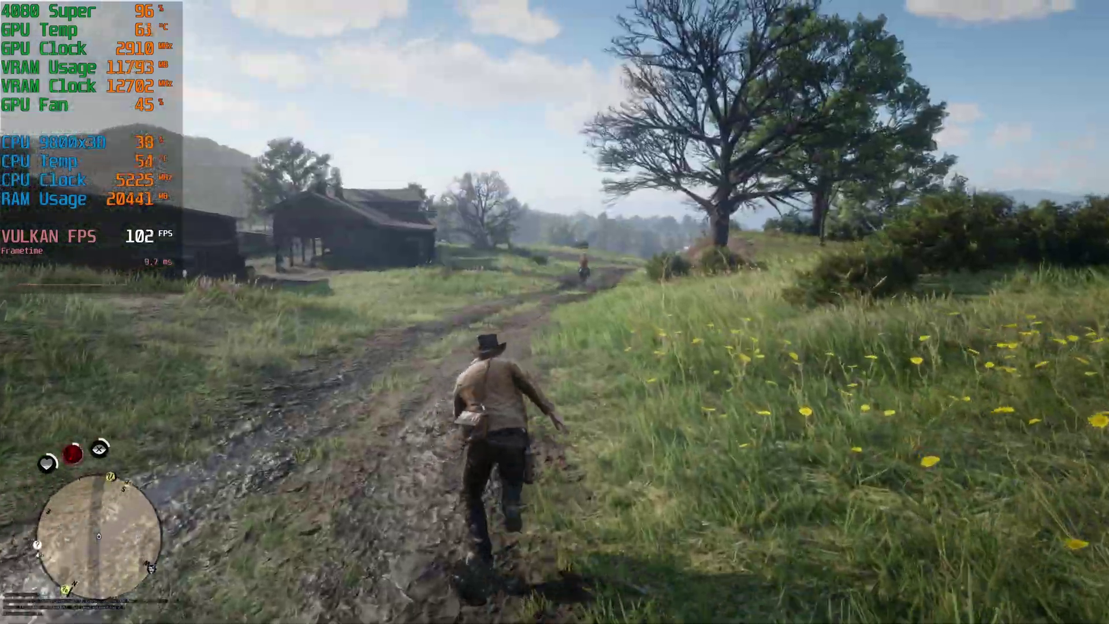
pyautogui.press('w')
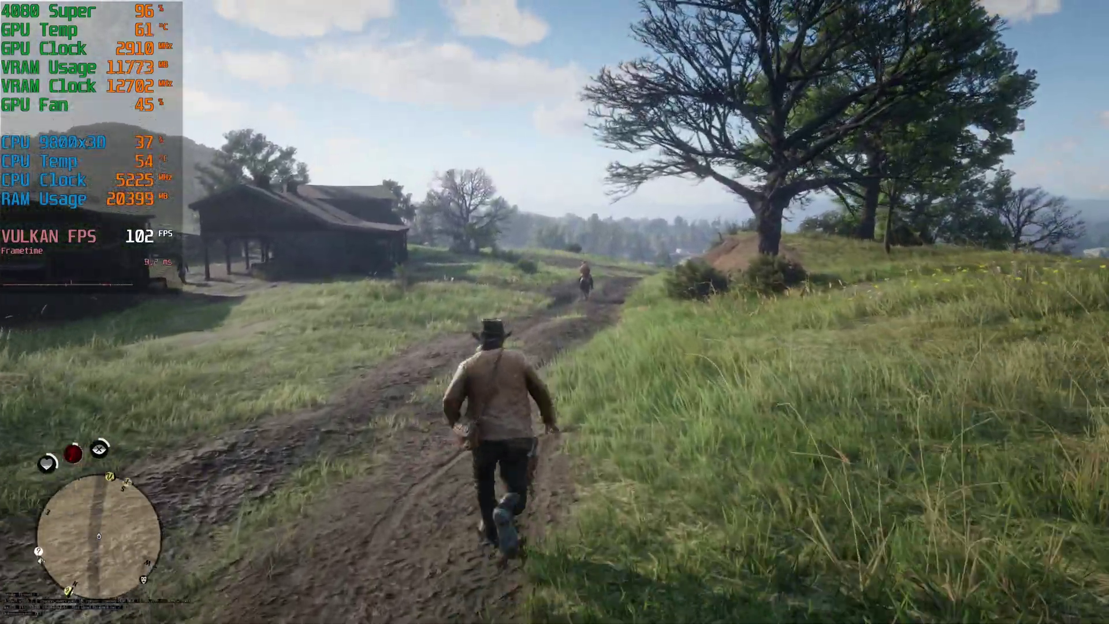
pyautogui.press('w')
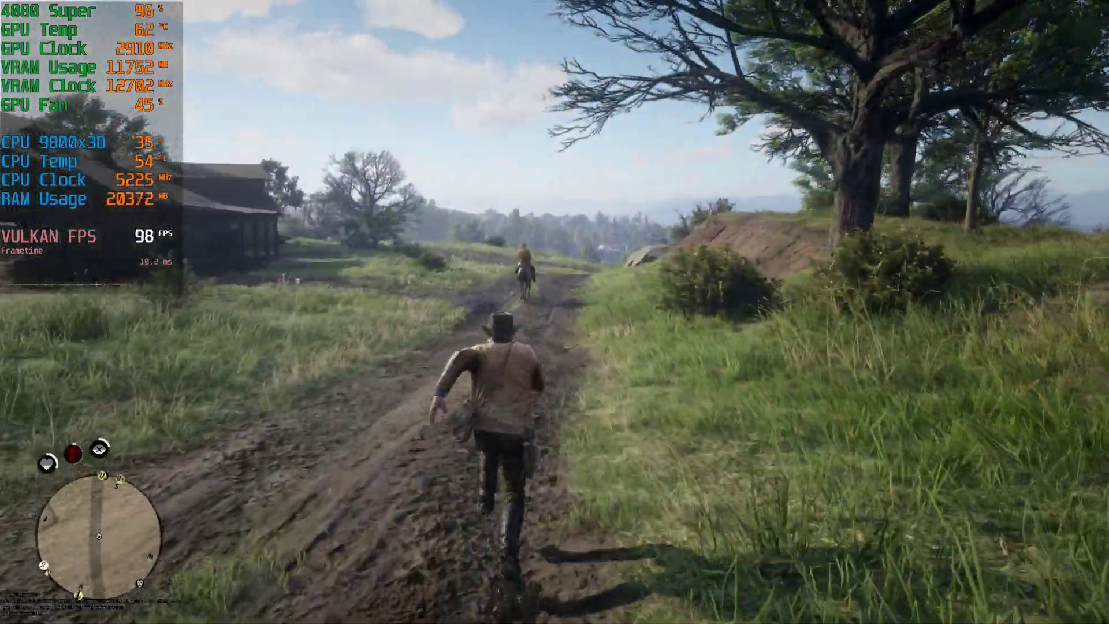
pyautogui.press('w')
pyautogui.press('w')
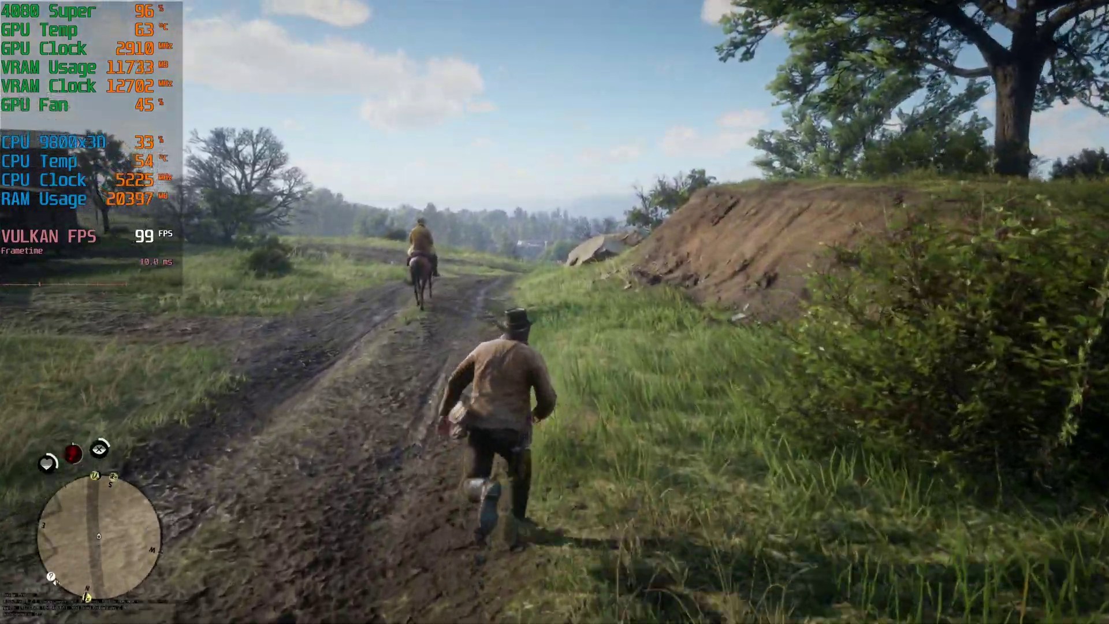